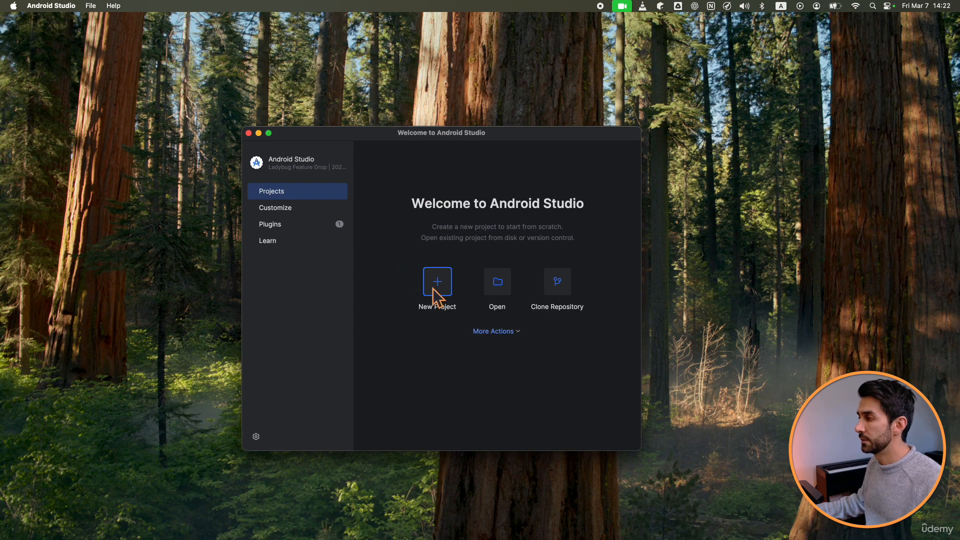
# Start a new phone and tablet project from the Empty Activity template
pyautogui.click(440, 295)
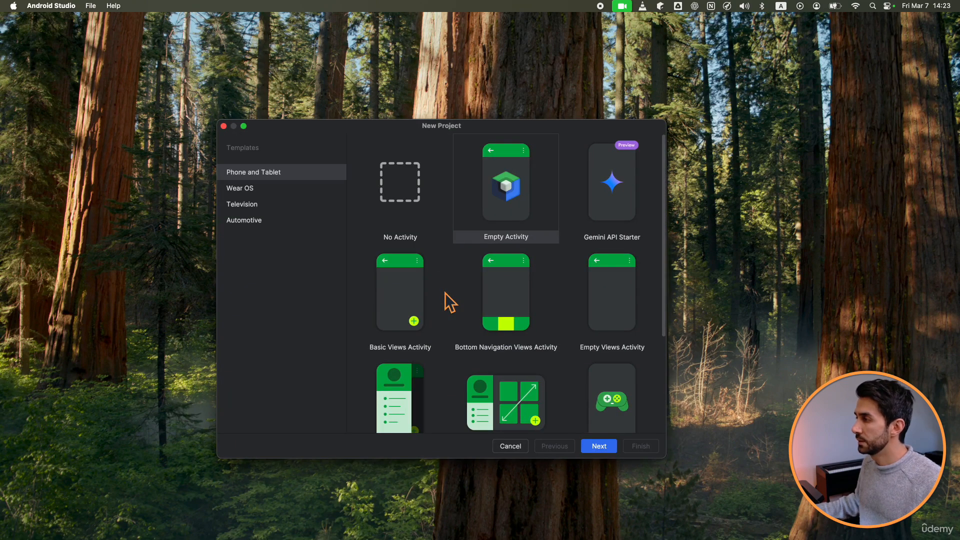
pyautogui.scroll(-3, 457, 337)
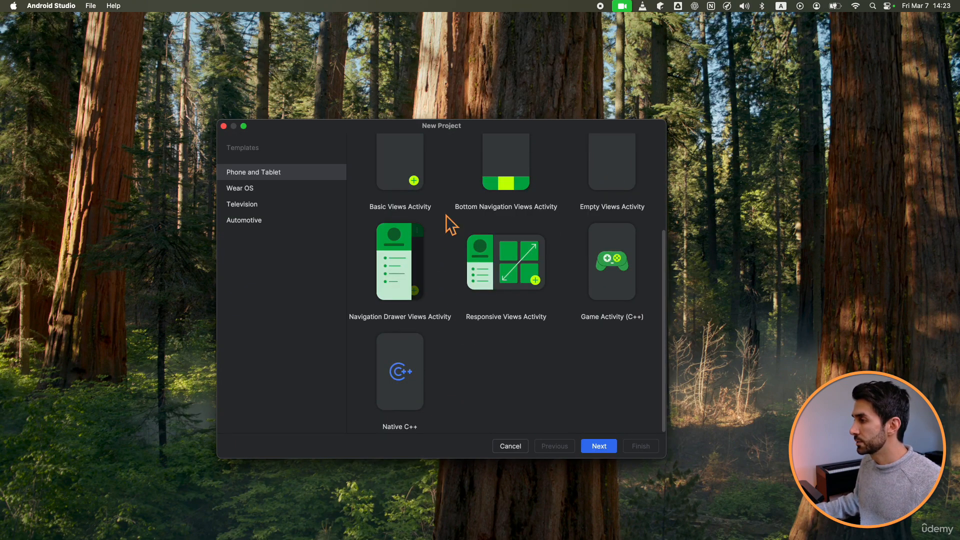
pyautogui.scroll(3, 446, 221)
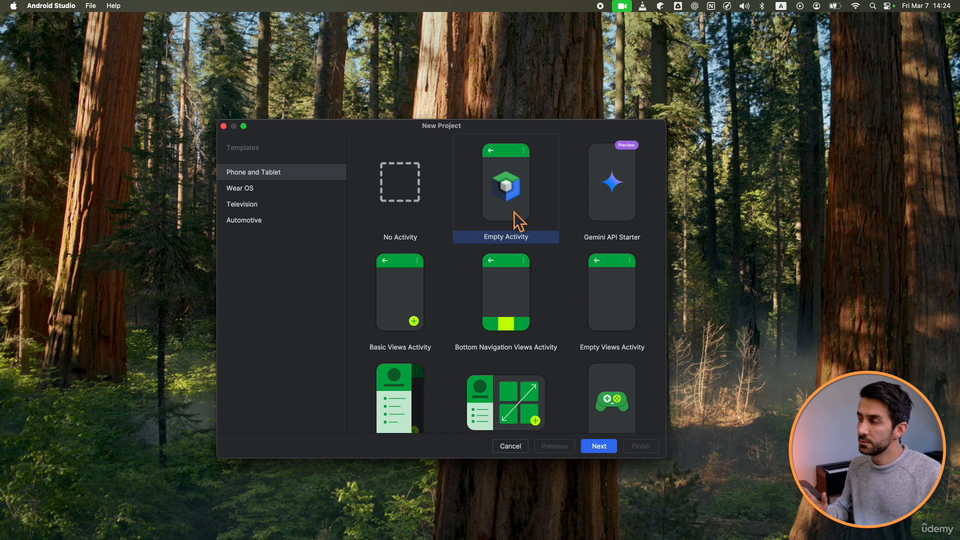
pyautogui.doubleClick(531, 161)
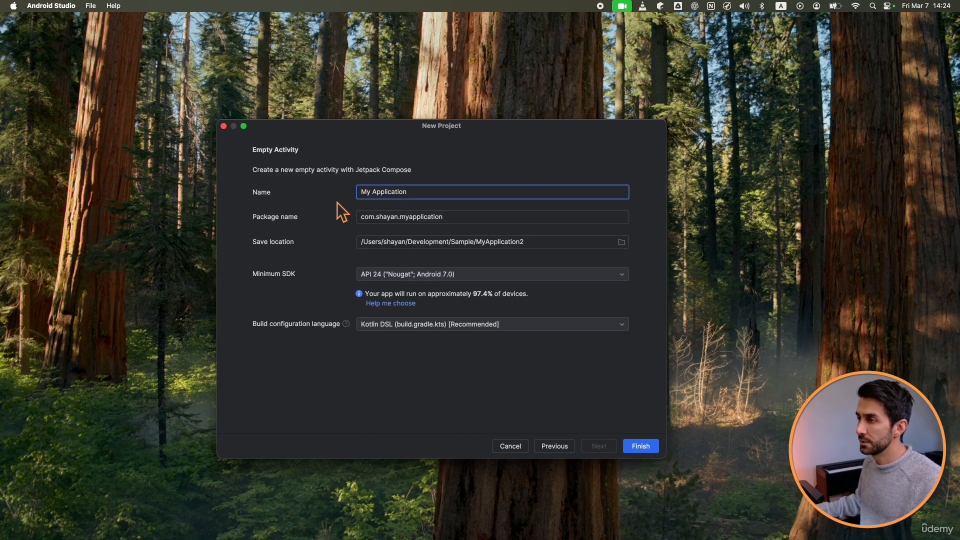
# Name the new application Android 101
pyautogui.press('super+a')
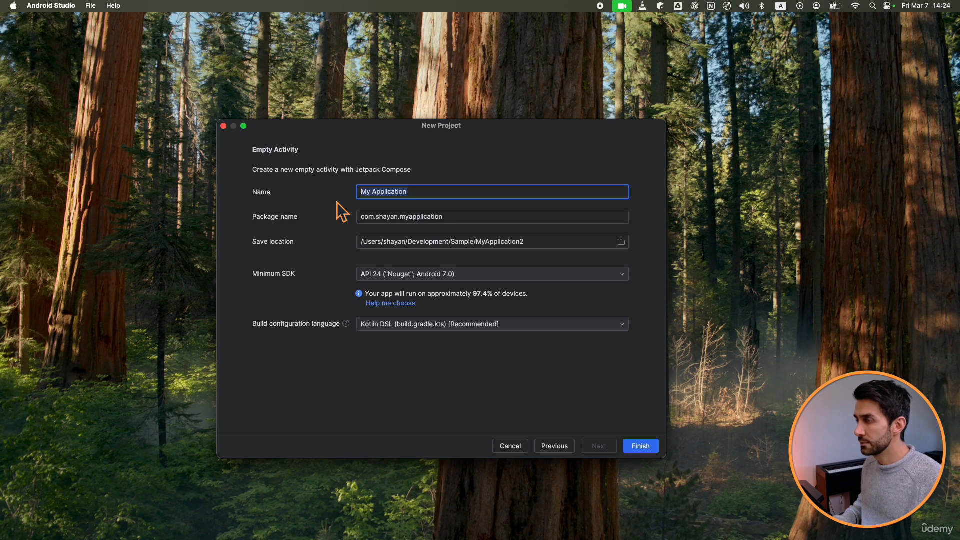
pyautogui.press('BackSpace')
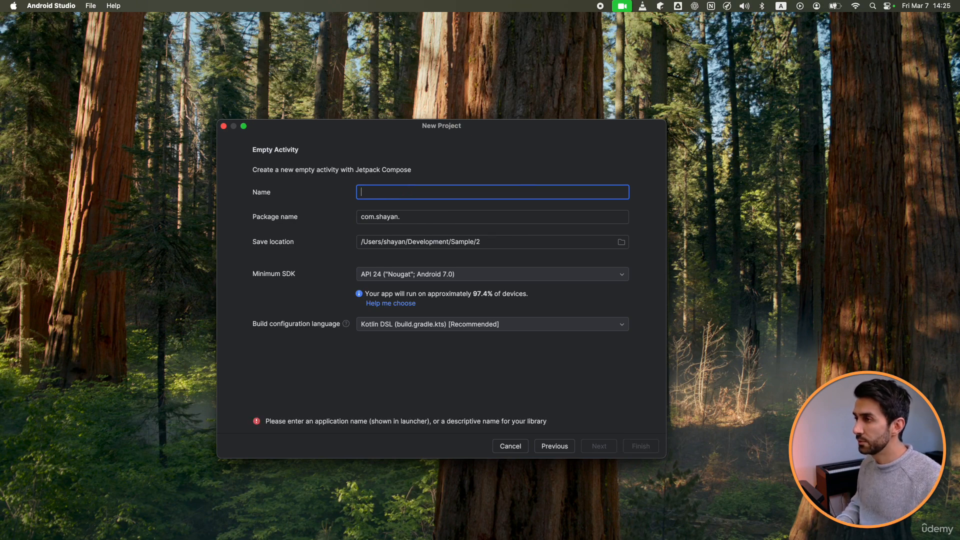
pyautogui.write('Android 1')
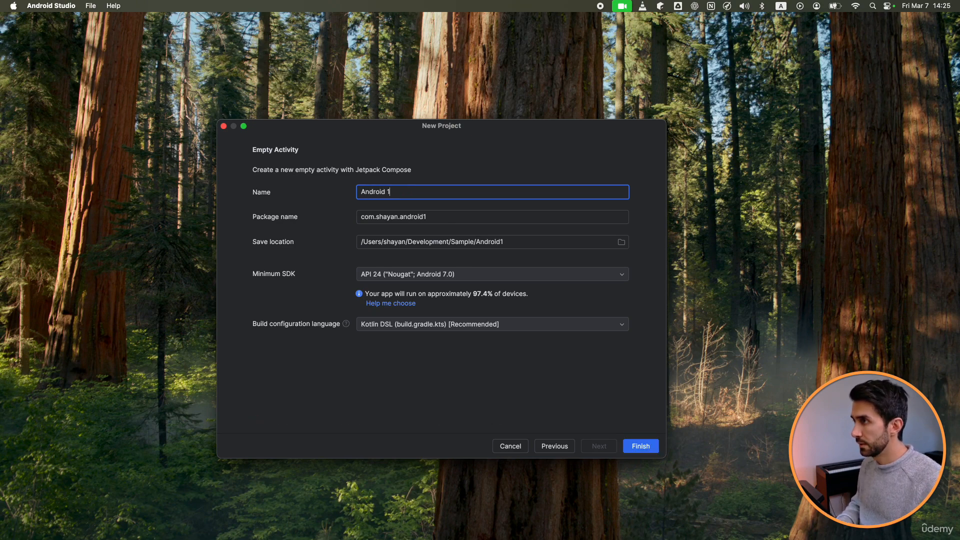
pyautogui.write('01')
# Replace the whole package name with the web-style address calendar.google.com
pyautogui.click(460, 219)
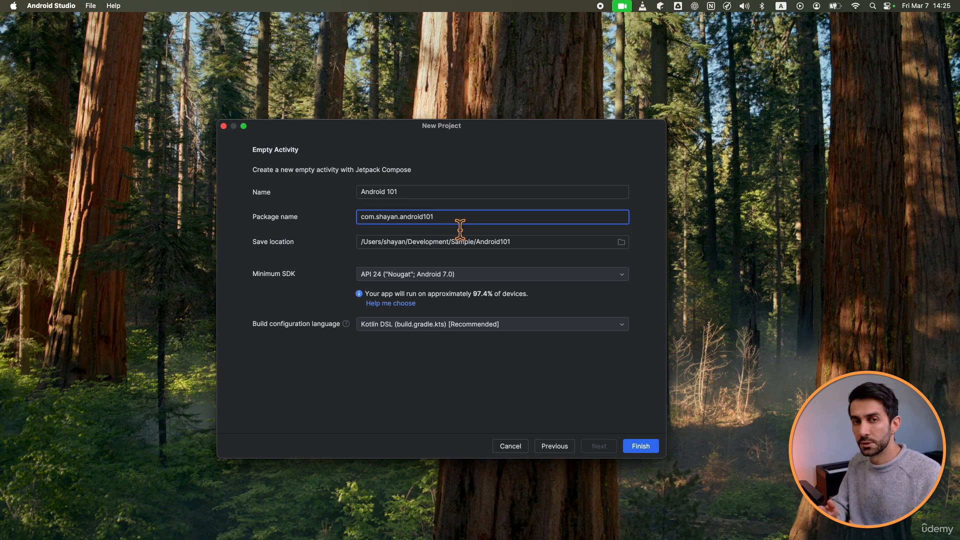
pyautogui.doubleClick(366, 223)
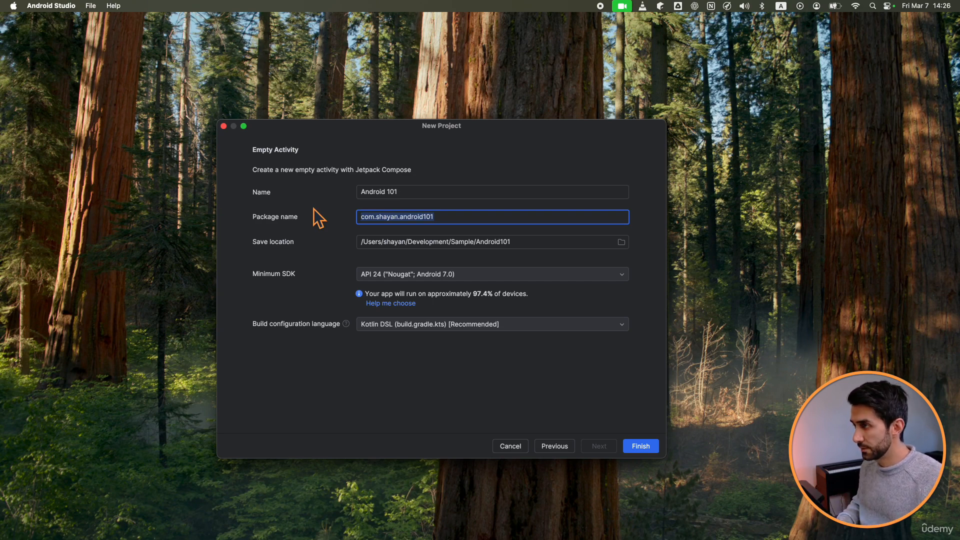
pyautogui.write('cale')
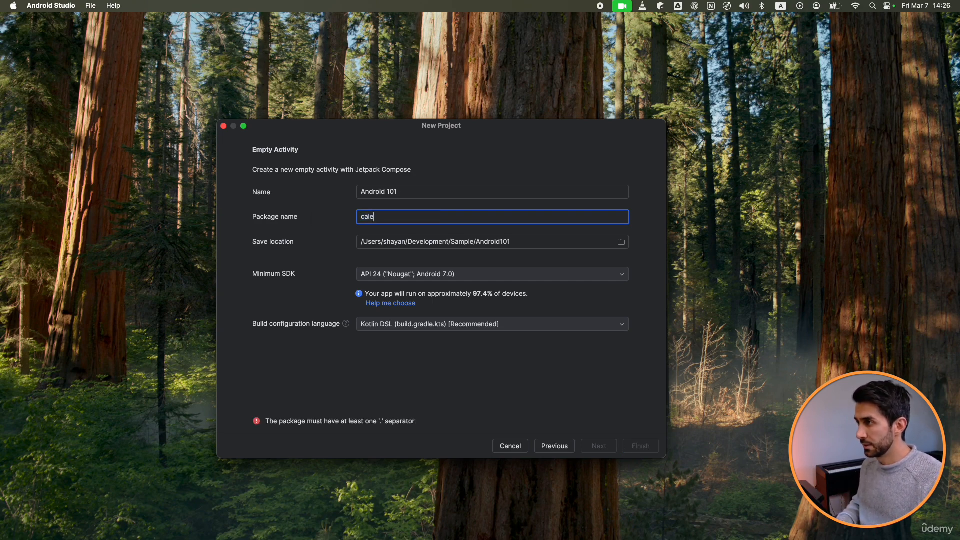
pyautogui.write('ndar.google.com')
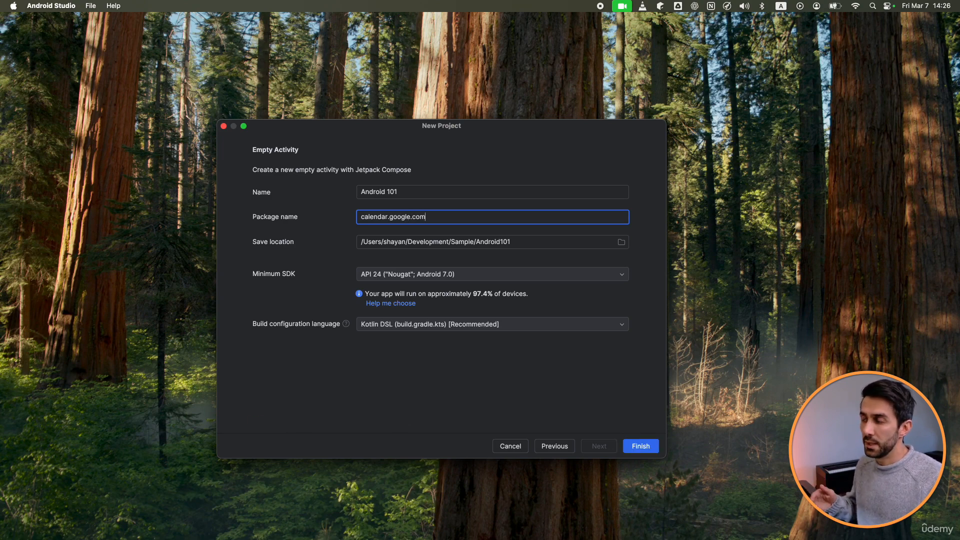
# Rewrite the package name in reversed domain order as com.google.calendar
pyautogui.press('super+a')
pyautogui.write('com.')
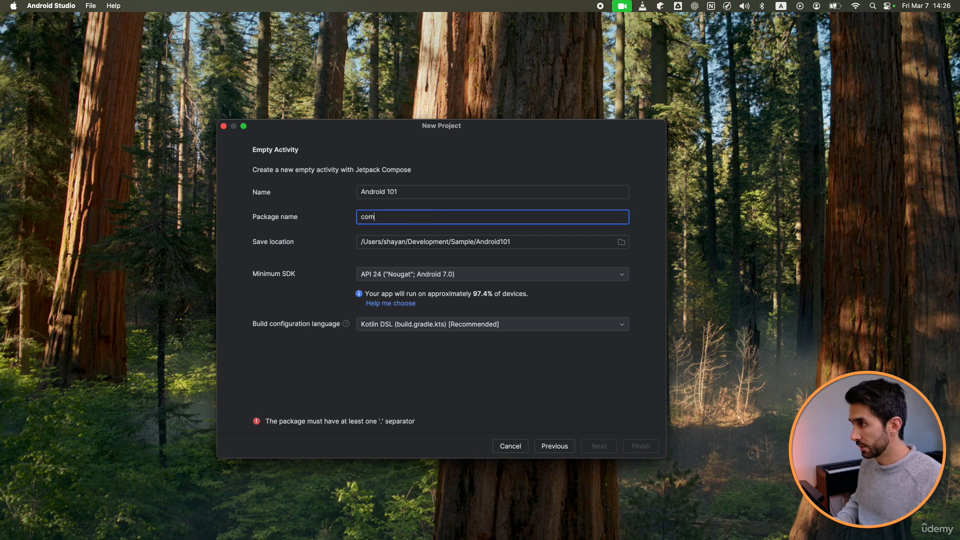
pyautogui.write('google')
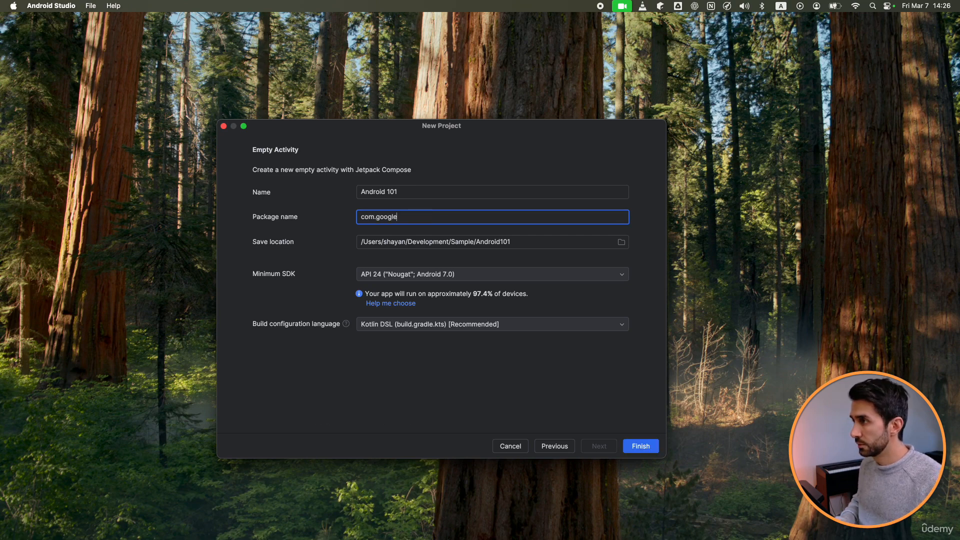
pyautogui.write('.calendar')
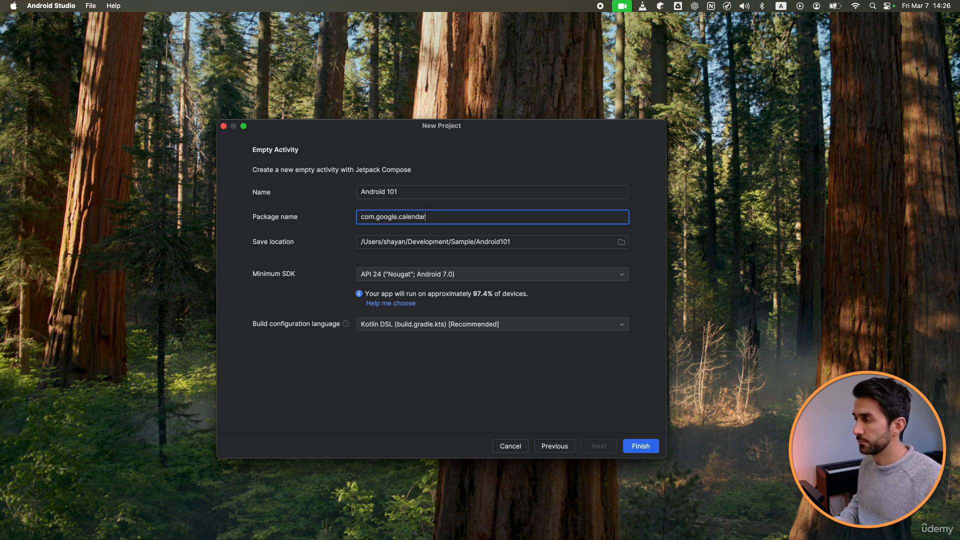
# Keep the com prefix of the package name and replace the rest with the developer's name followed by android101, separated by dots
pyautogui.hotkey('shift', 'alt', 'Left')
pyautogui.hotkey('shift', 'alt', 'Left')
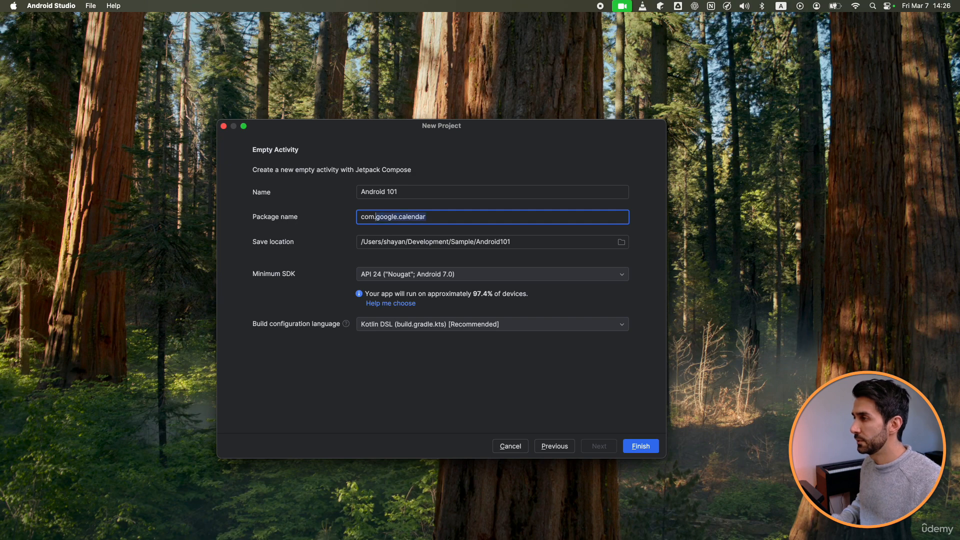
pyautogui.write('shayan')
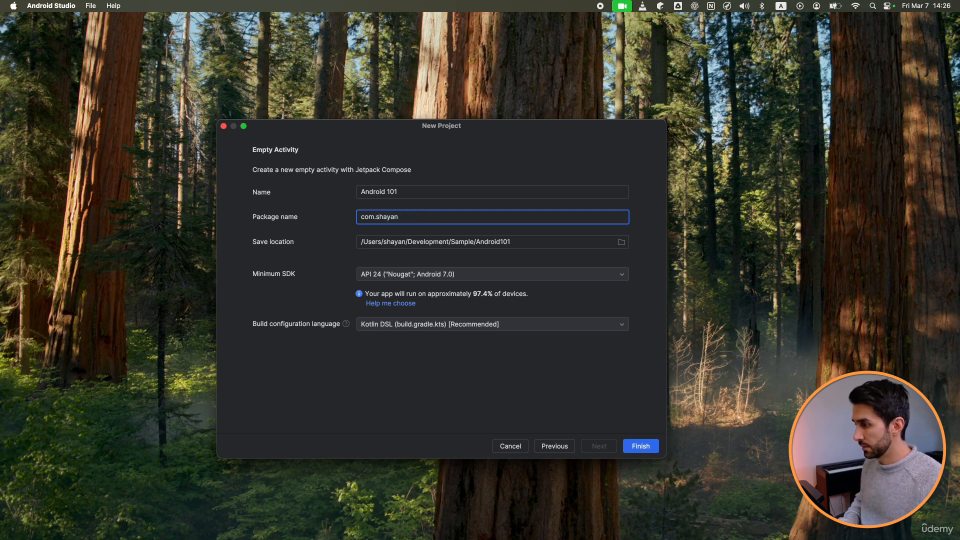
pyautogui.write('.')
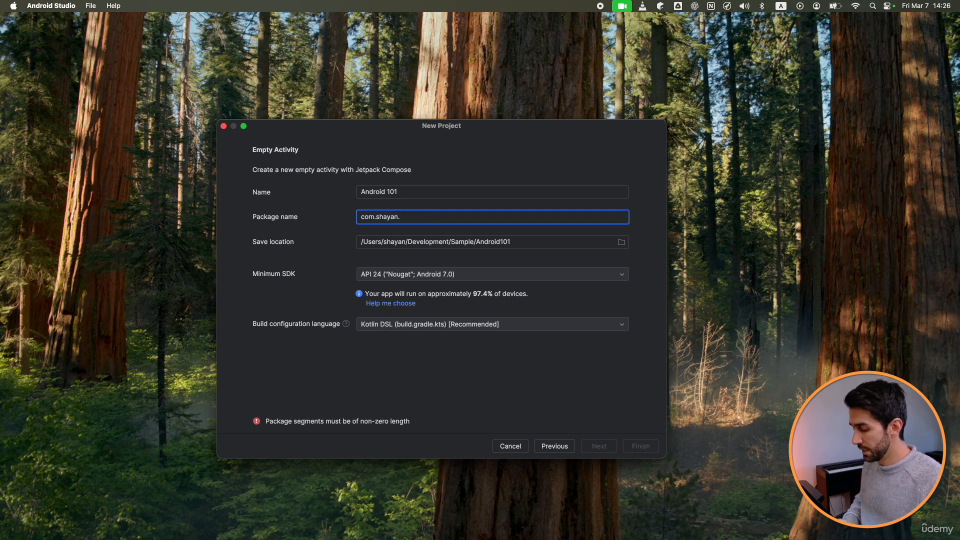
pyautogui.write('androi')
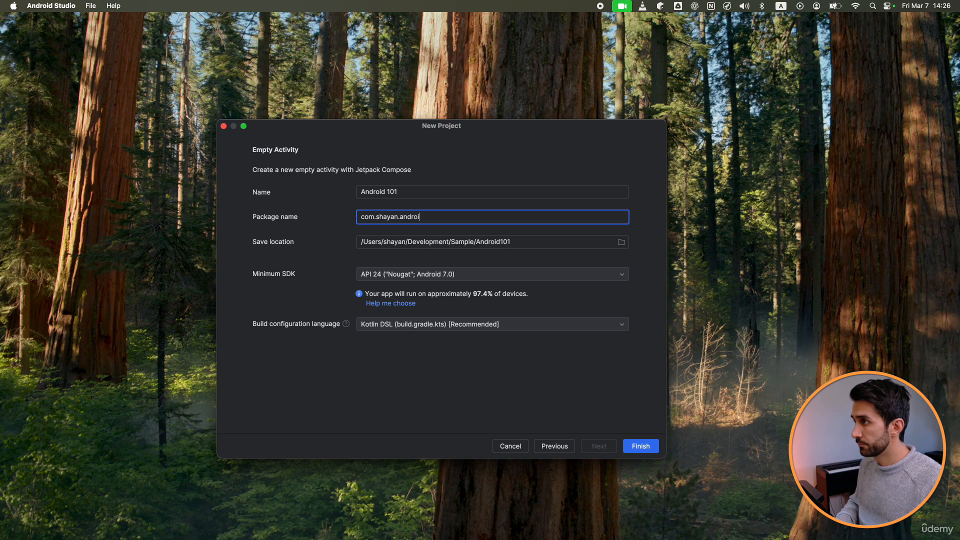
pyautogui.write('d101')
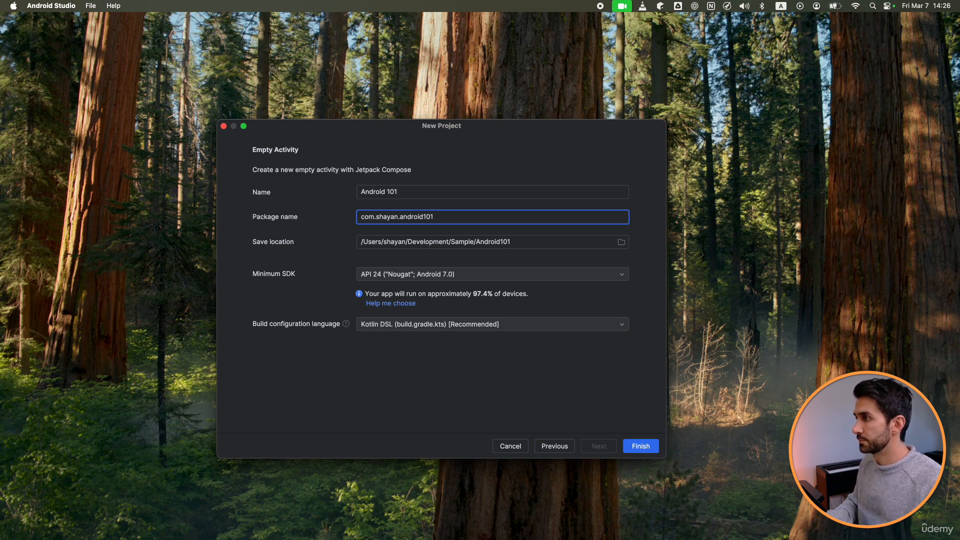
pyautogui.click(404, 241)
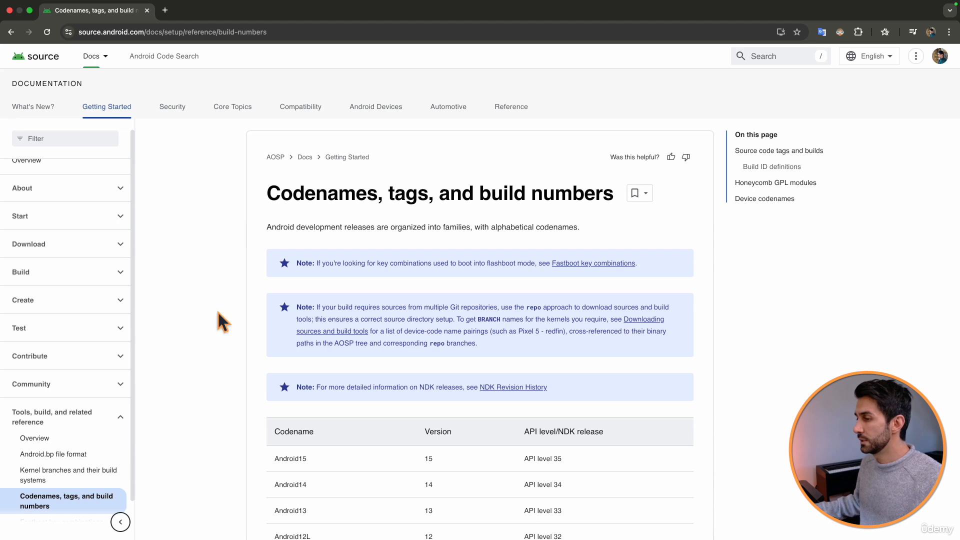
# On the Android source documentation page in the browser, examine the API levels listed for the Android versions in the build numbers table
pyautogui.scroll(-1, 218, 313)
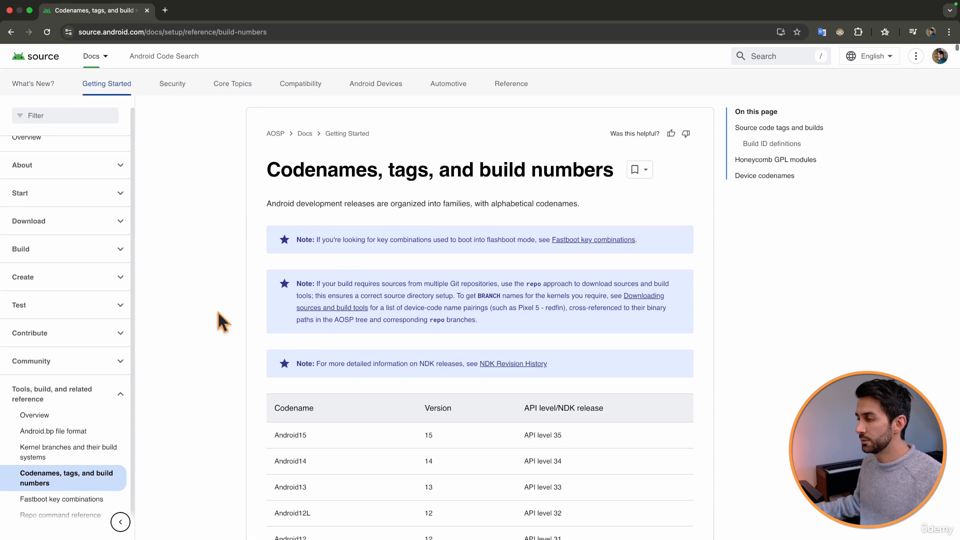
pyautogui.scroll(-5, 218, 313)
pyautogui.scroll(-3, 218, 313)
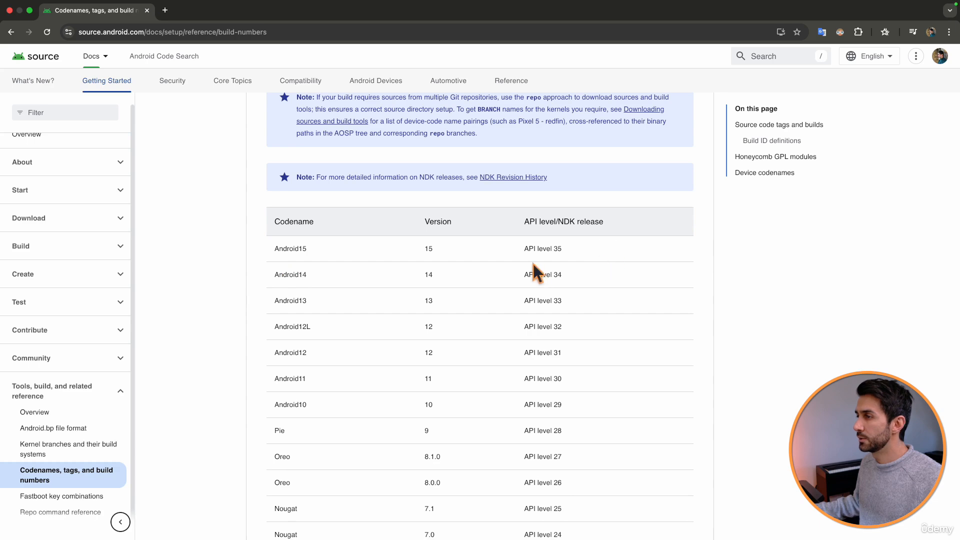
pyautogui.scroll(14, 257, 257)
pyautogui.scroll(-13, 253, 226)
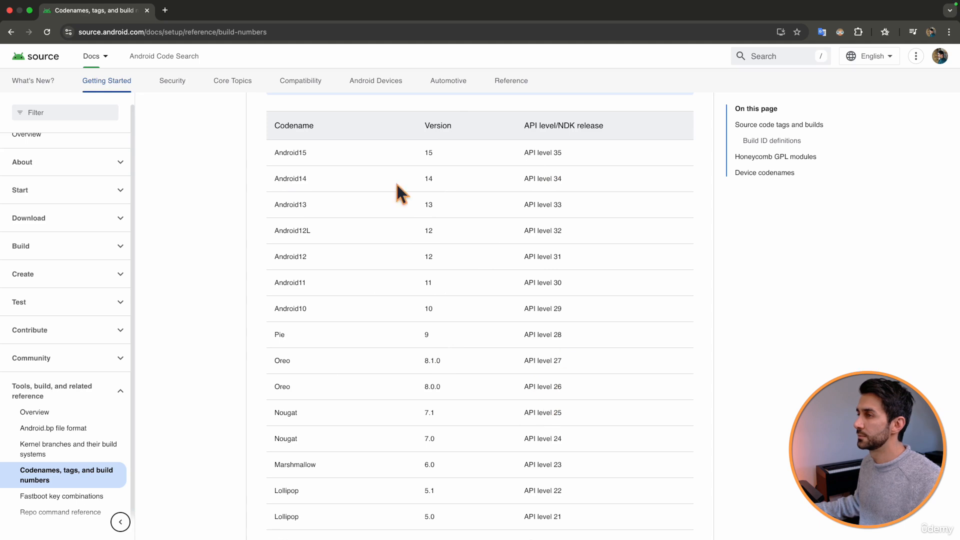
pyautogui.moveTo(525, 126); pyautogui.dragTo(643, 131)
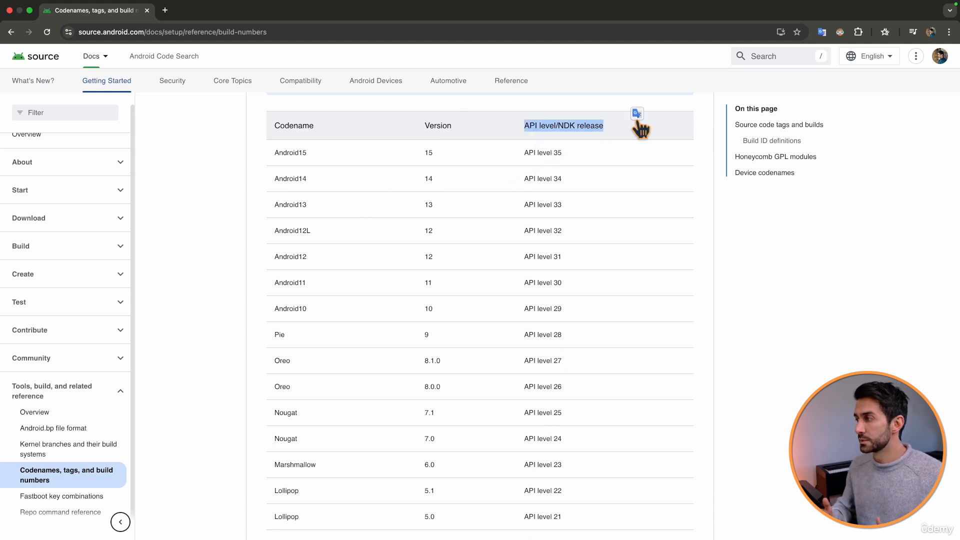
pyautogui.click(511, 158)
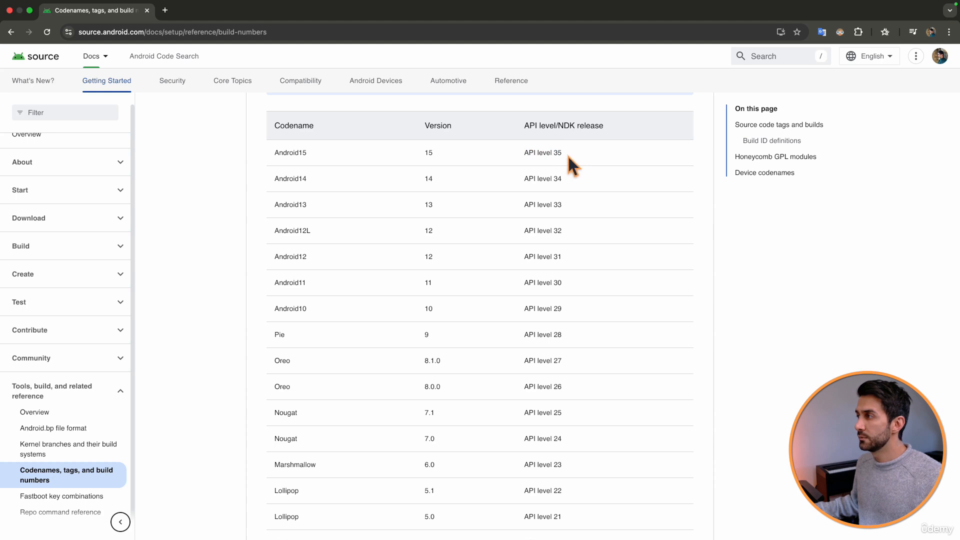
pyautogui.moveTo(567, 154); pyautogui.dragTo(522, 163)
pyautogui.doubleClick(564, 186)
pyautogui.doubleClick(560, 209)
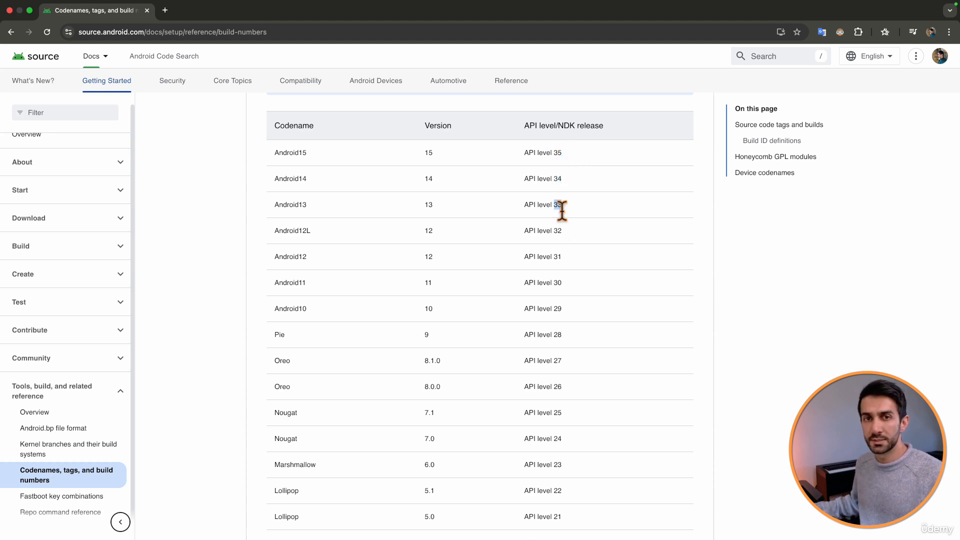
pyautogui.doubleClick(560, 231)
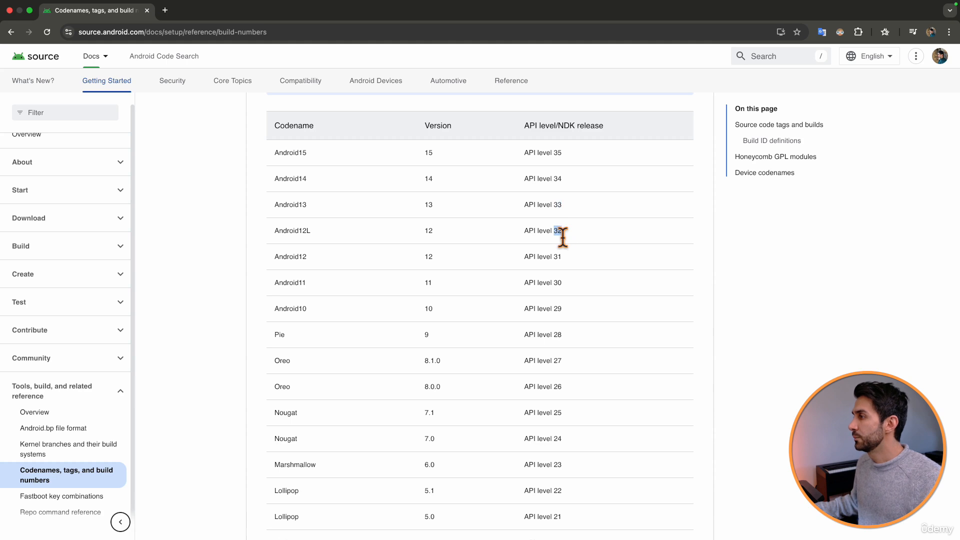
pyautogui.click(314, 189)
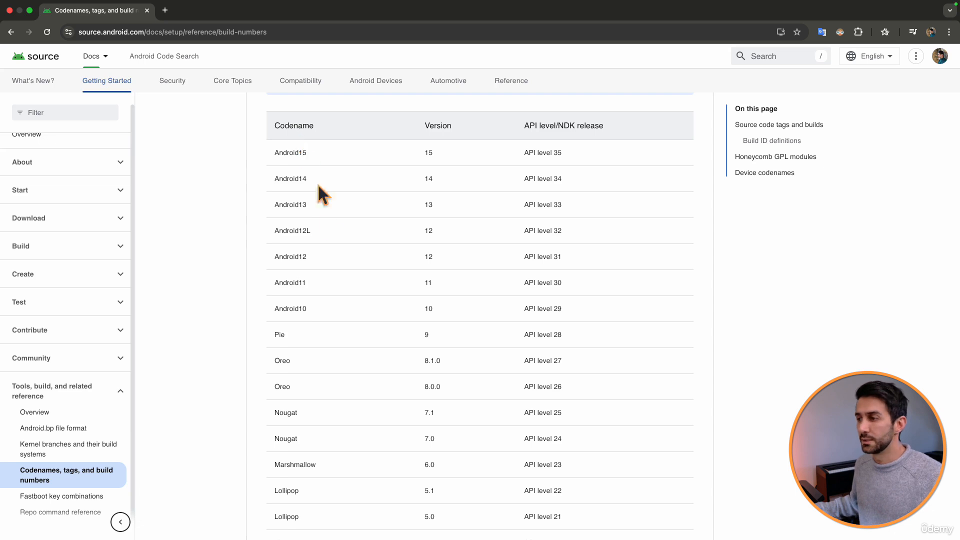
# Examine the Codename column of the table, comparing Android15 with the dessert names of older releases such as Oreo
pyautogui.scroll(-3, 325, 226)
pyautogui.scroll(4, 328, 227)
pyautogui.scroll(-1, 326, 221)
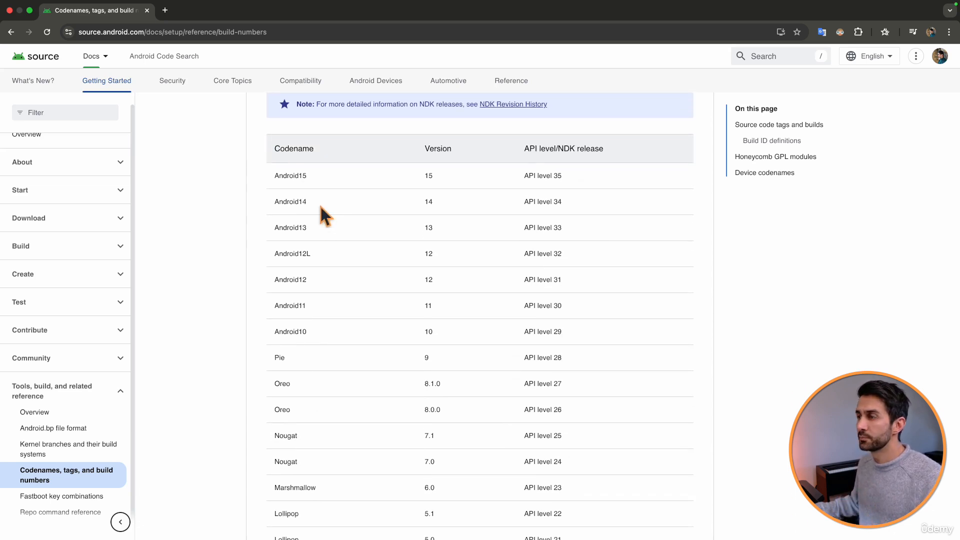
pyautogui.doubleClick(302, 181)
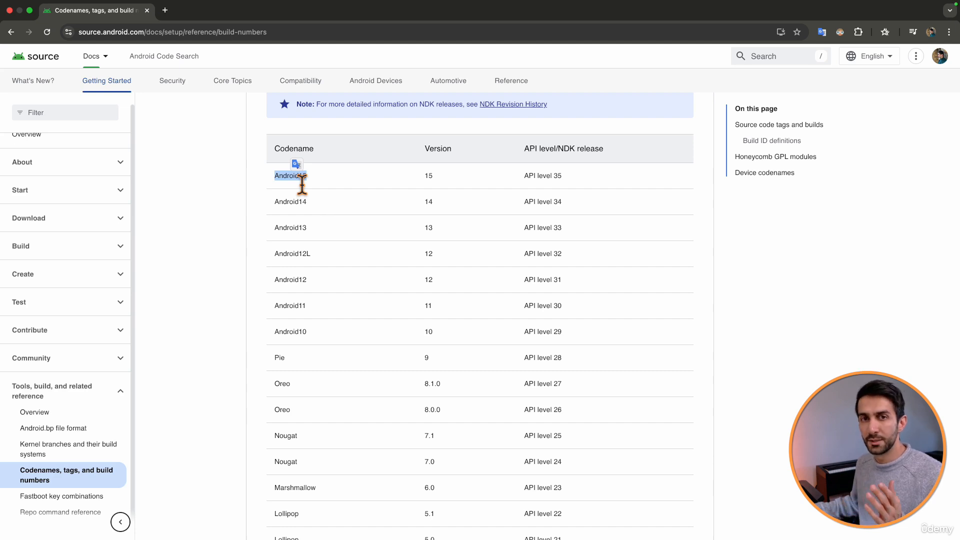
pyautogui.click(287, 186)
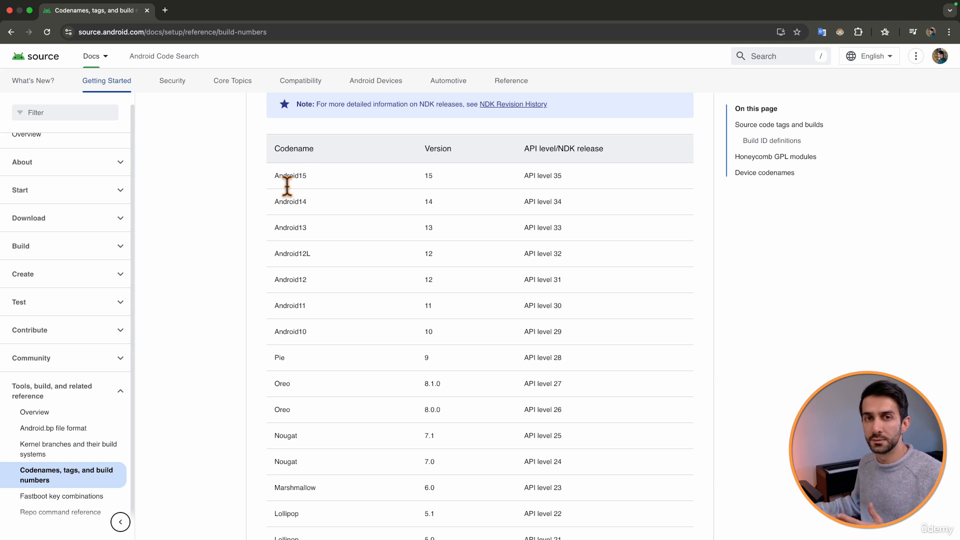
pyautogui.scroll(-3, 303, 306)
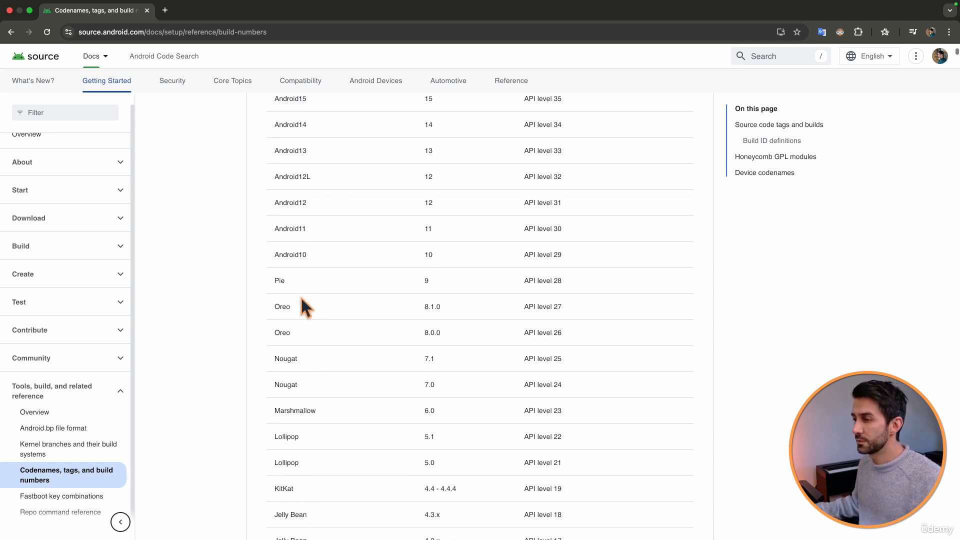
pyautogui.scroll(-6, 303, 307)
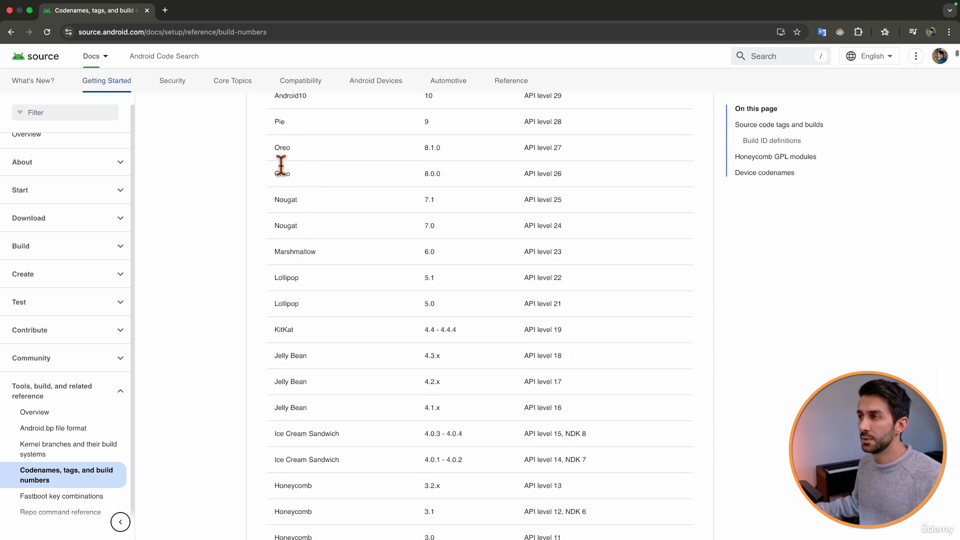
pyautogui.scroll(1, 279, 155)
pyautogui.moveTo(275, 131); pyautogui.dragTo(285, 161)
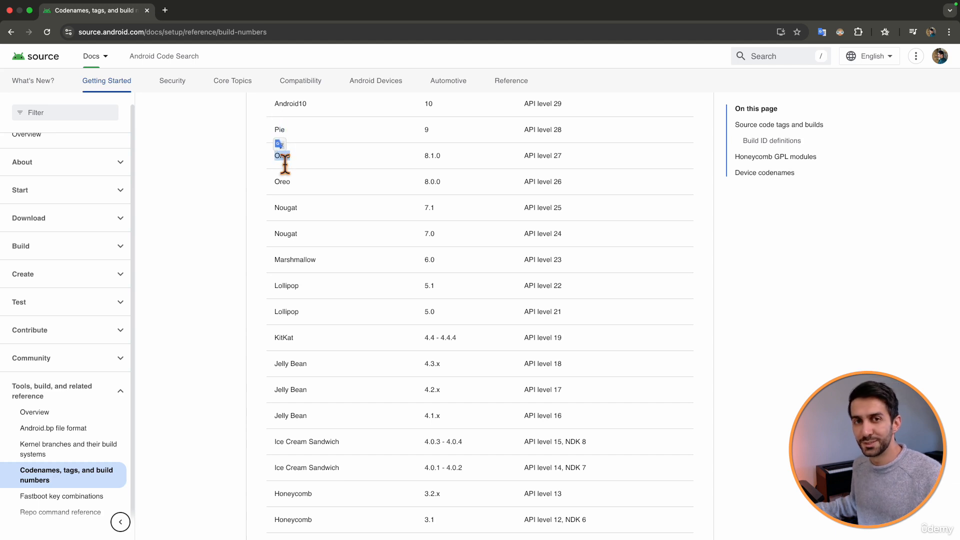
pyautogui.click(286, 176)
pyautogui.scroll(4, 291, 218)
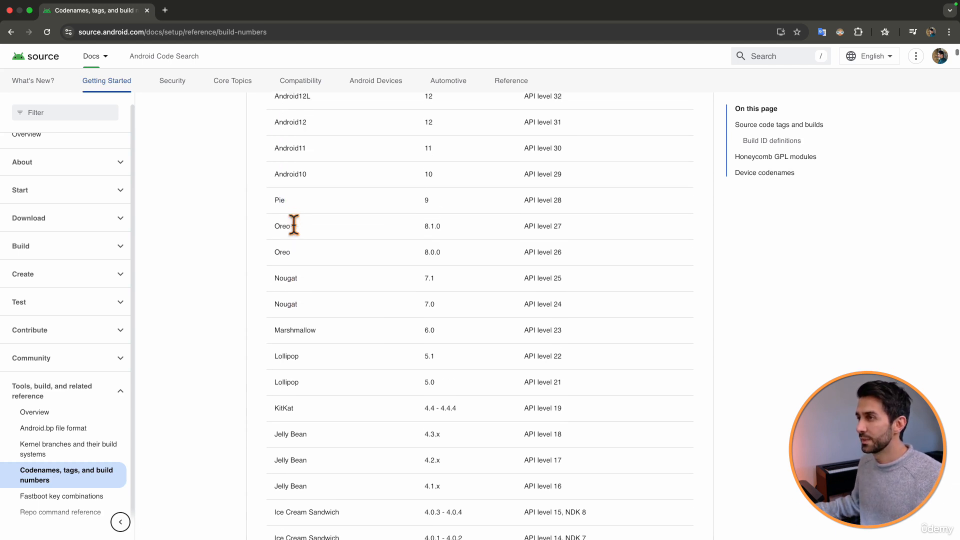
# Examine the Version column of the table, comparing the two Oreo releases, 8.0.0 and 8.1.0
pyautogui.scroll(5, 291, 220)
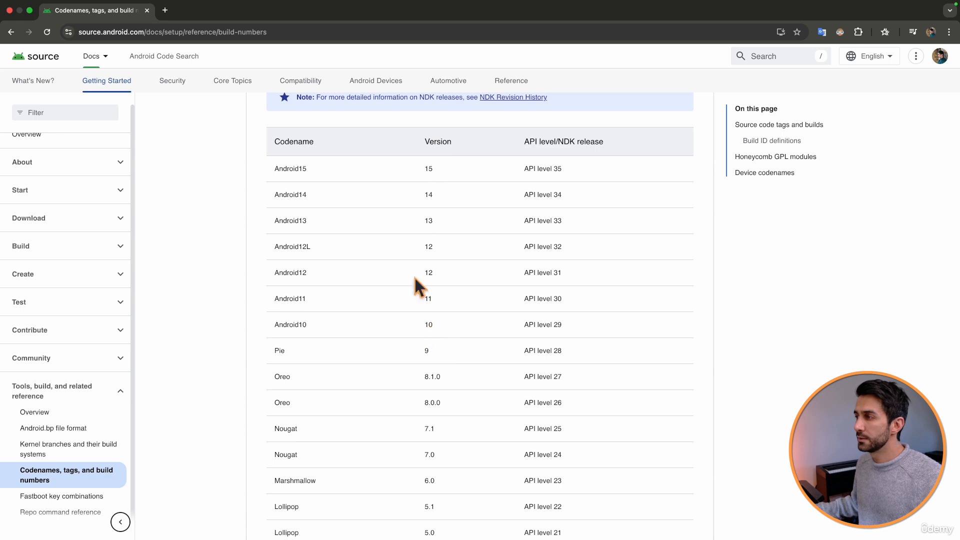
pyautogui.scroll(1, 414, 279)
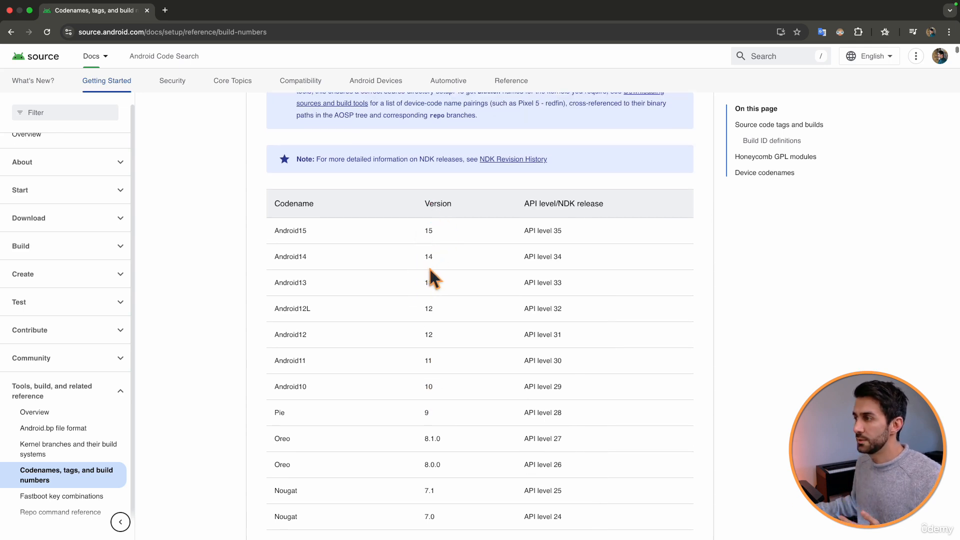
pyautogui.scroll(-1, 430, 270)
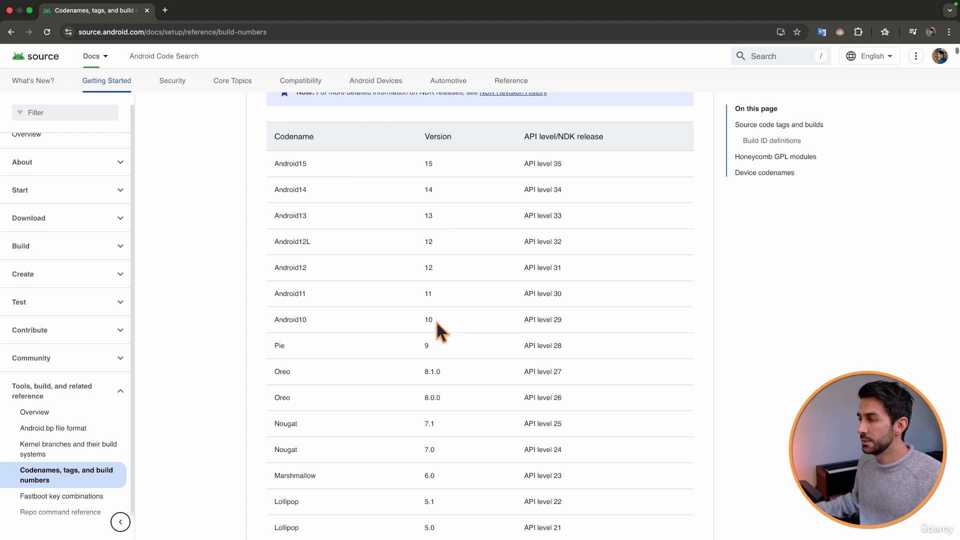
pyautogui.scroll(-5, 437, 320)
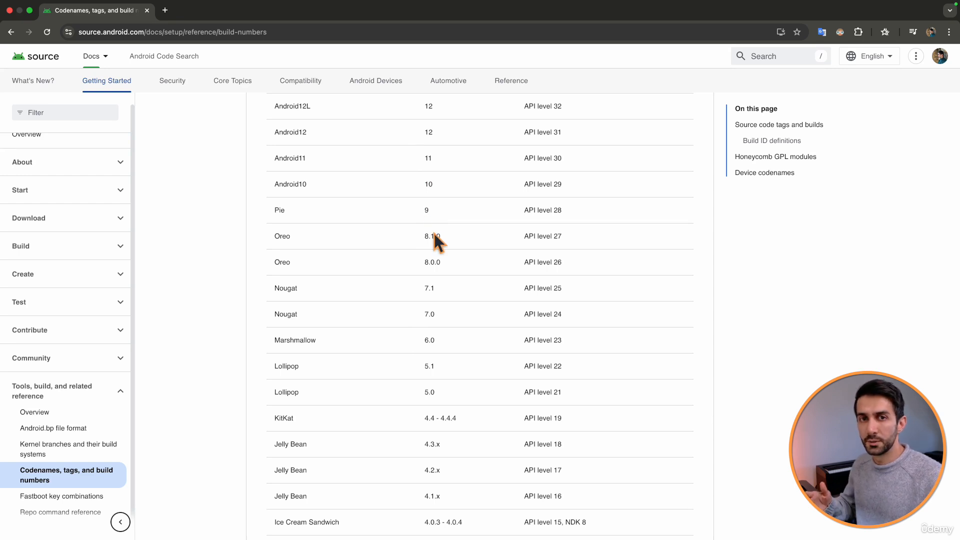
pyautogui.scroll(1, 354, 293)
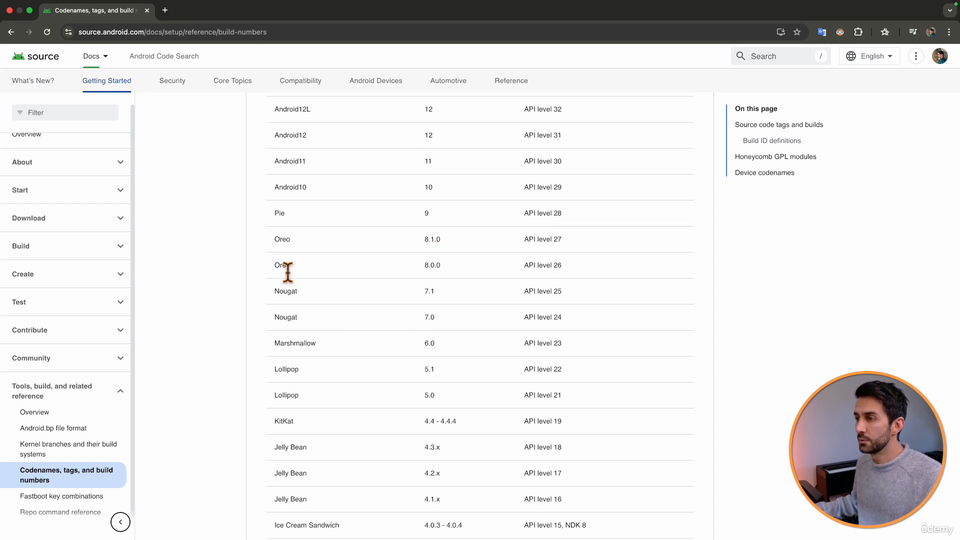
pyautogui.doubleClick(287, 259)
pyautogui.doubleClick(283, 240)
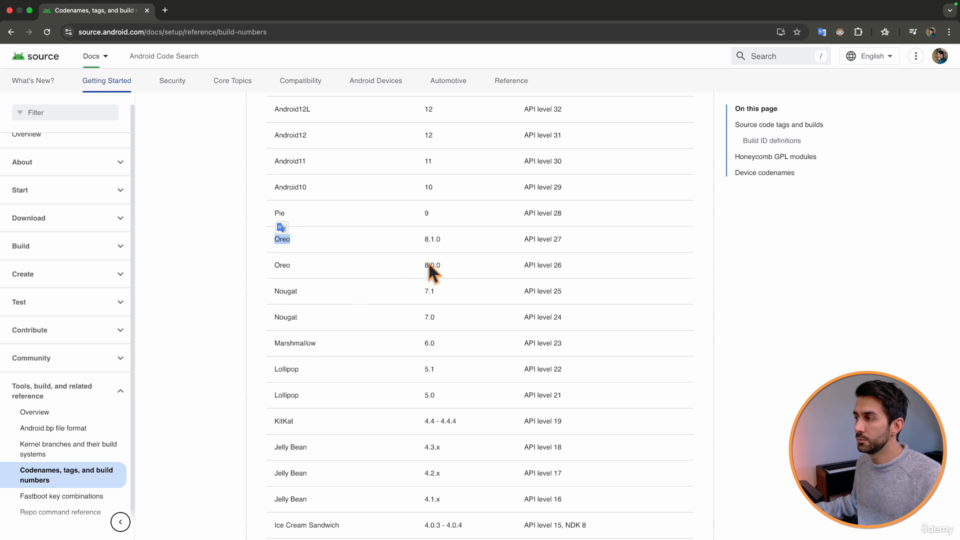
pyautogui.moveTo(425, 266); pyautogui.dragTo(437, 267)
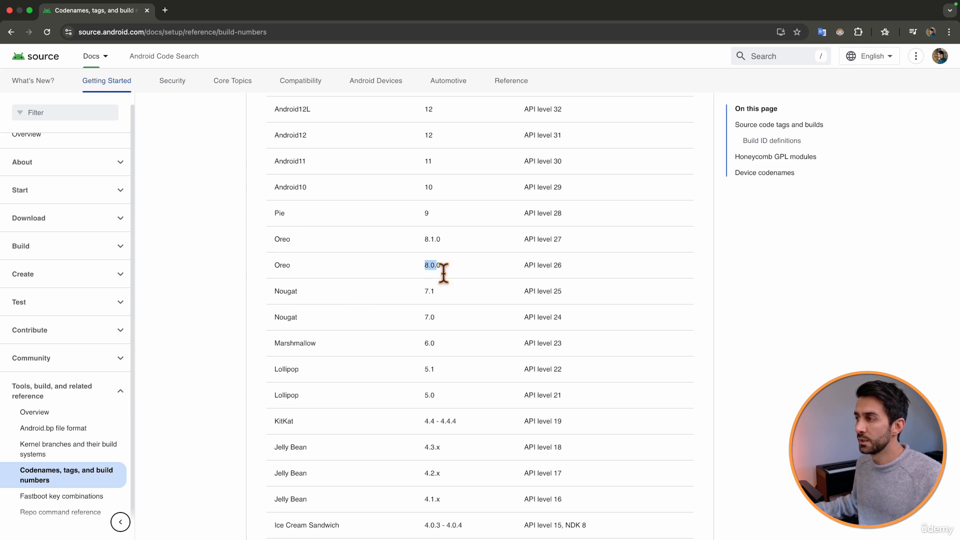
pyautogui.doubleClick(435, 239)
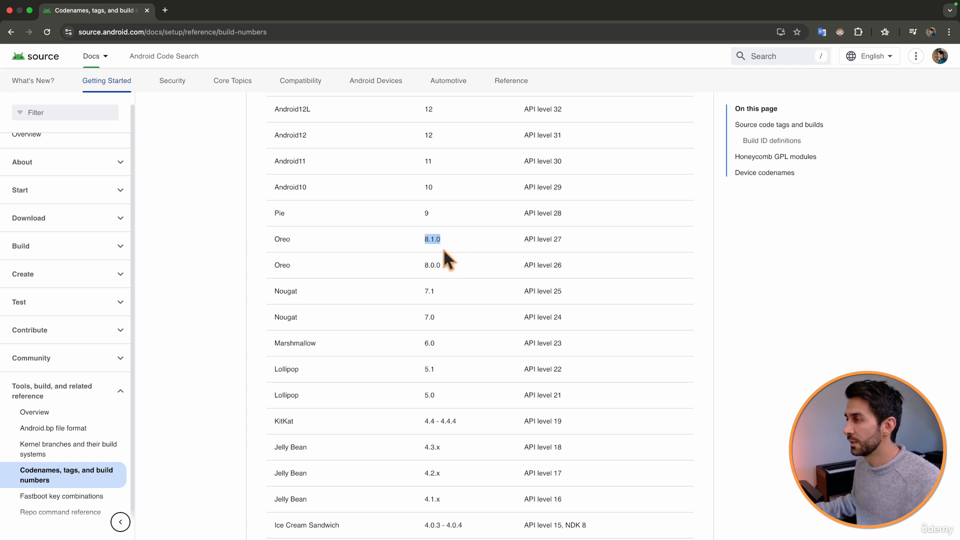
pyautogui.click(435, 271)
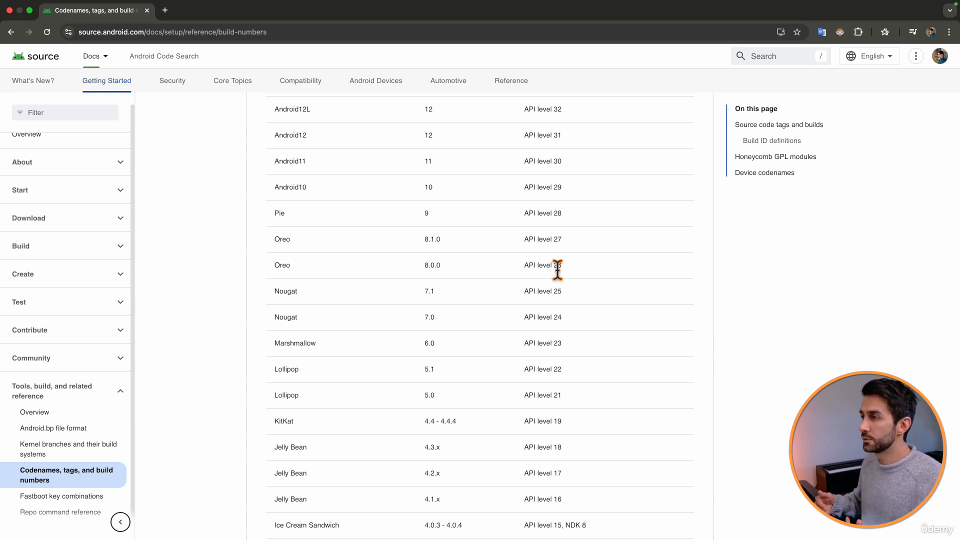
# Examine the earliest Android releases, versions 1.0, 1.1 and 1.5, together with their API levels
pyautogui.scroll(-15, 520, 339)
pyautogui.scroll(6, 520, 340)
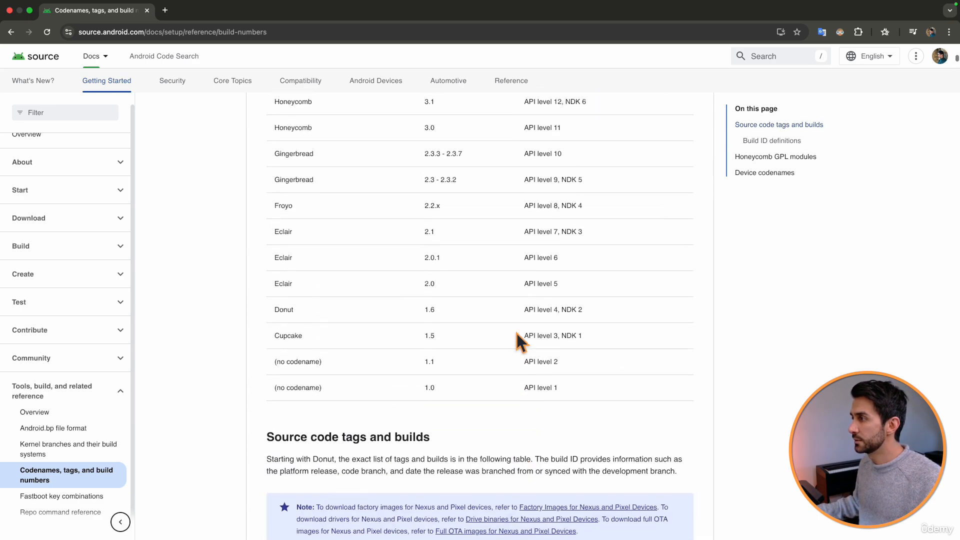
pyautogui.doubleClick(429, 395)
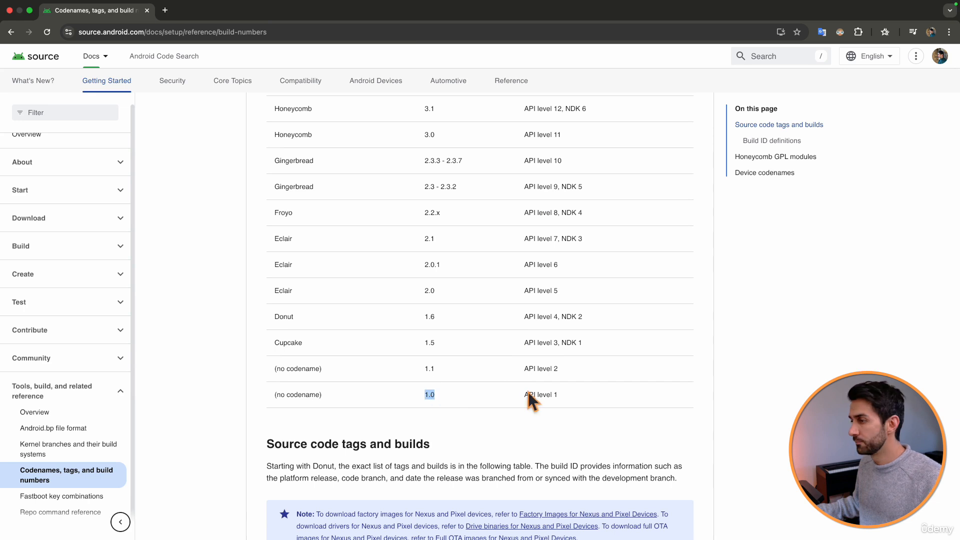
pyautogui.scroll(1, 527, 391)
pyautogui.click(428, 458)
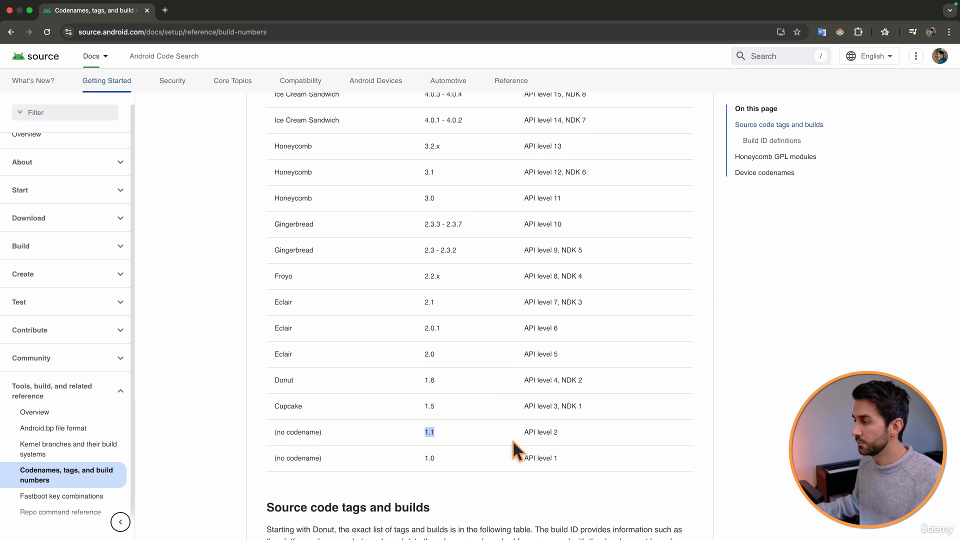
pyautogui.moveTo(524, 433); pyautogui.dragTo(587, 411)
pyautogui.doubleClick(428, 407)
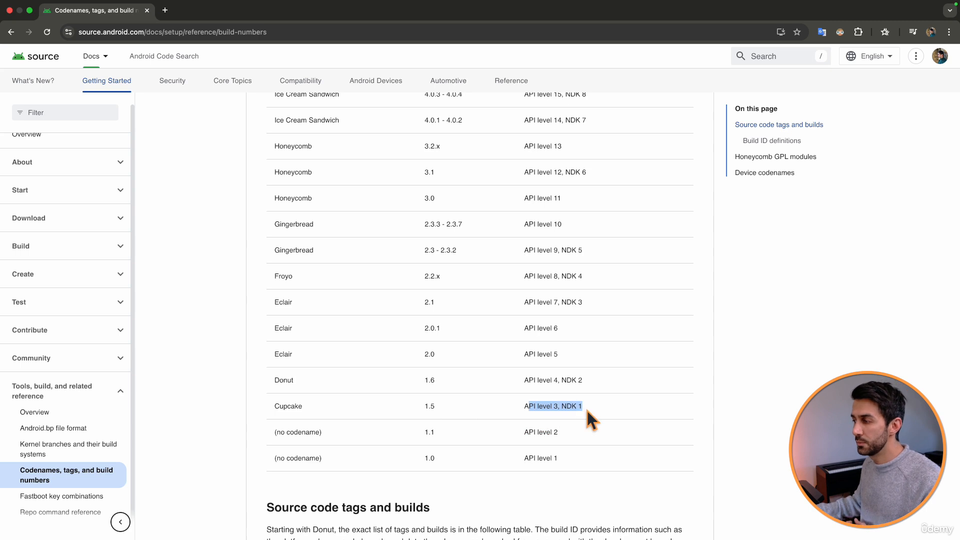
# Examine the newest release in the table, Android15, matching its codename, version number and API level
pyautogui.scroll(13, 531, 372)
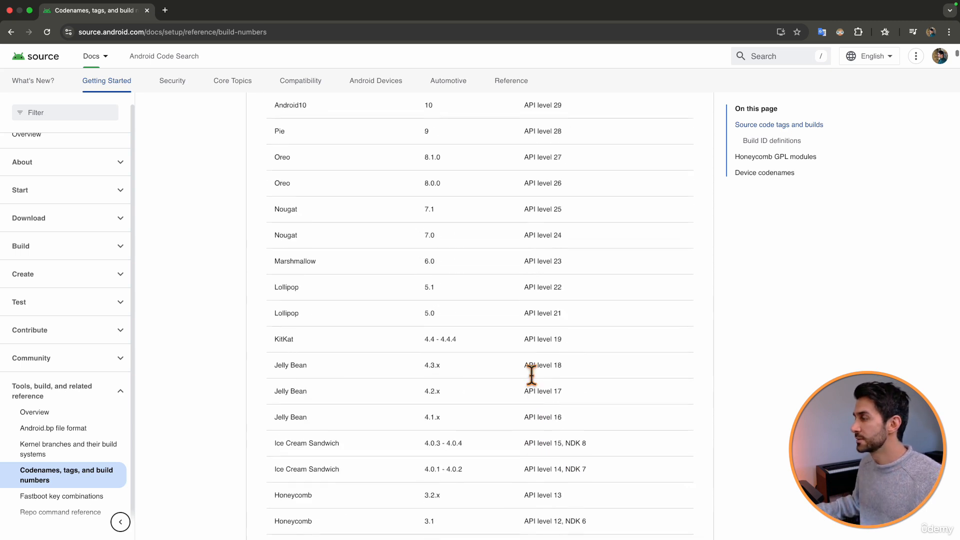
pyautogui.moveTo(524, 228); pyautogui.dragTo(571, 228)
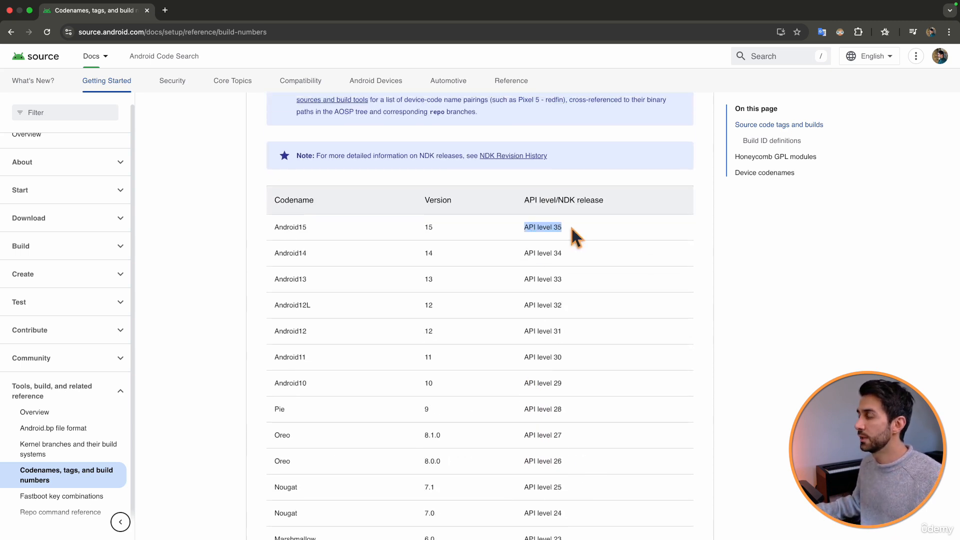
pyautogui.doubleClick(431, 235)
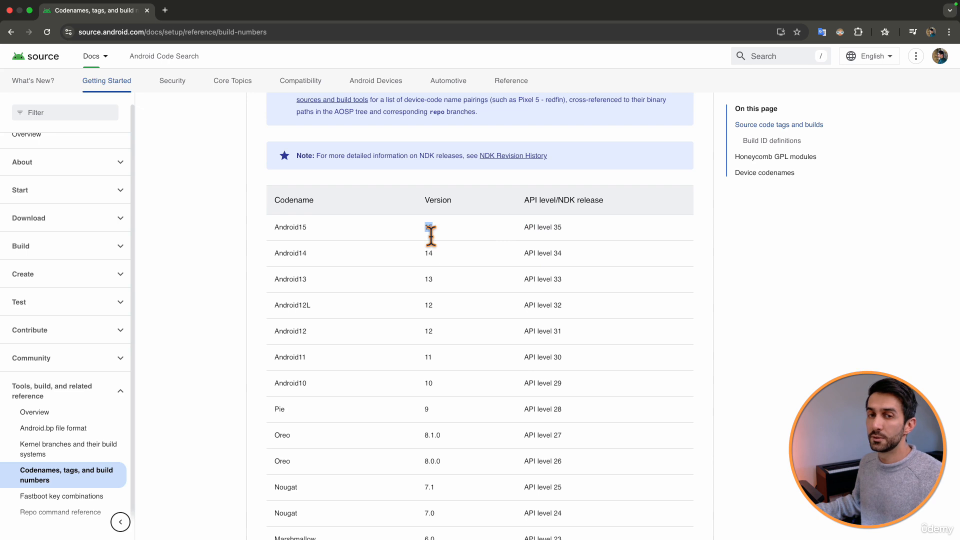
pyautogui.doubleClick(295, 235)
pyautogui.click(319, 230)
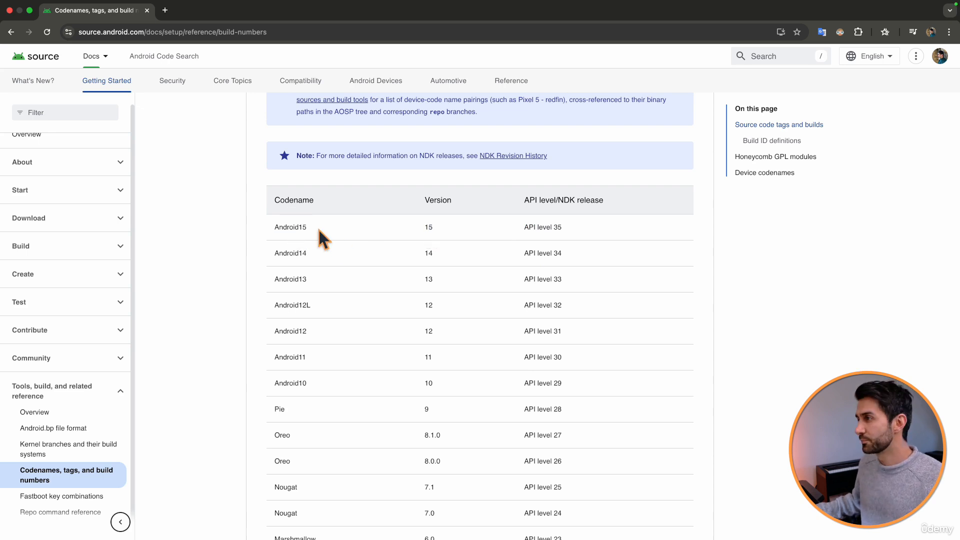
pyautogui.doubleClick(560, 235)
pyautogui.click(560, 235)
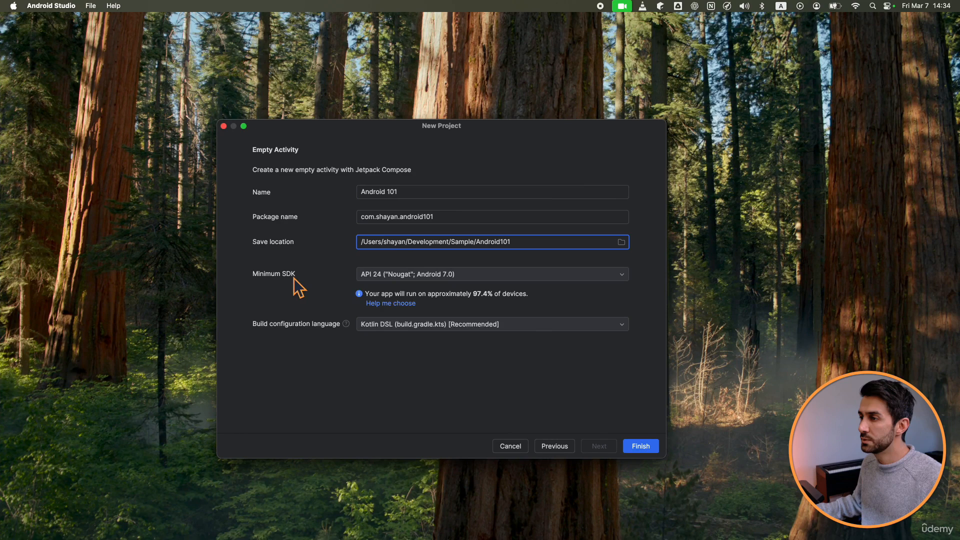
# In Android Studio's New Project window, review the minimum SDK options and choose API 35 ("VanillaIceCream"; Android 15.0)
pyautogui.click(384, 275)
pyautogui.click(383, 285)
pyautogui.click(380, 275)
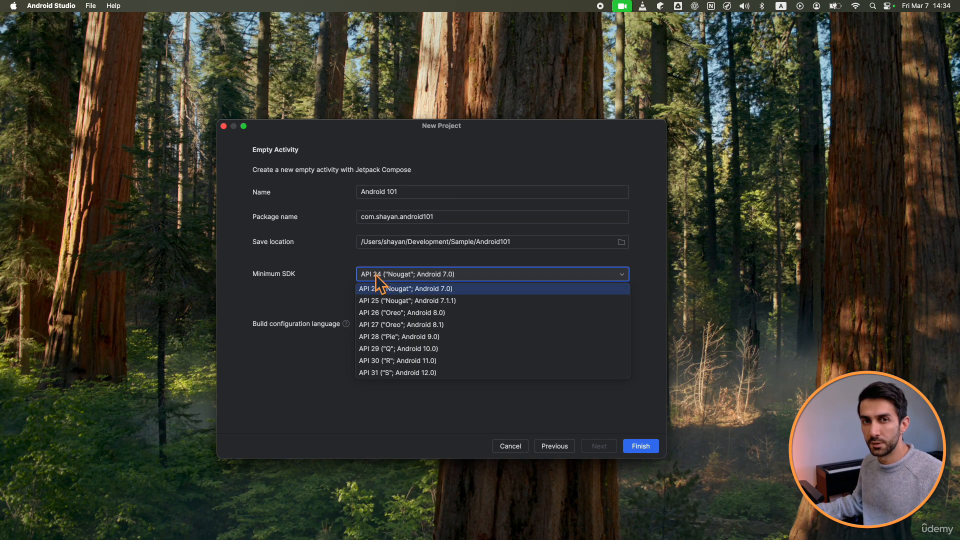
pyautogui.scroll(3, 376, 290)
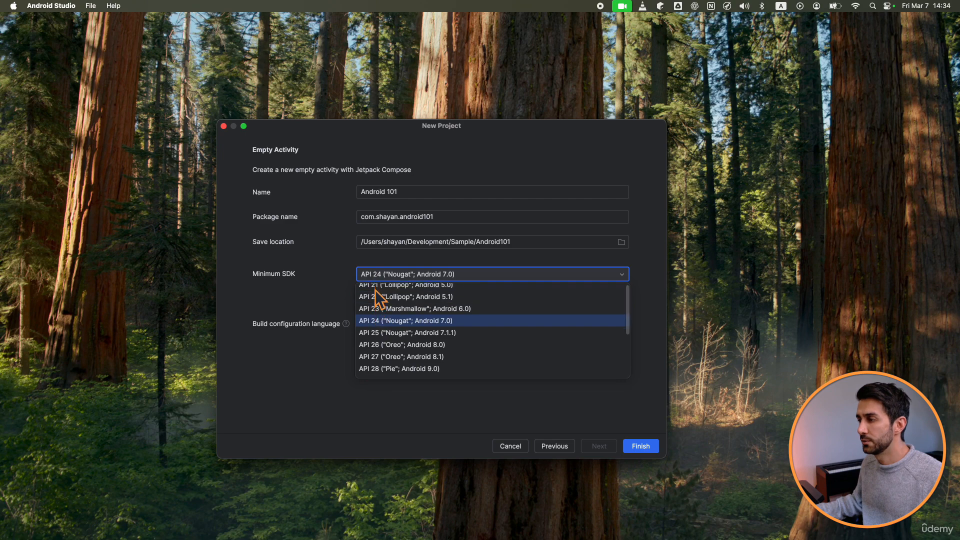
pyautogui.scroll(1, 376, 295)
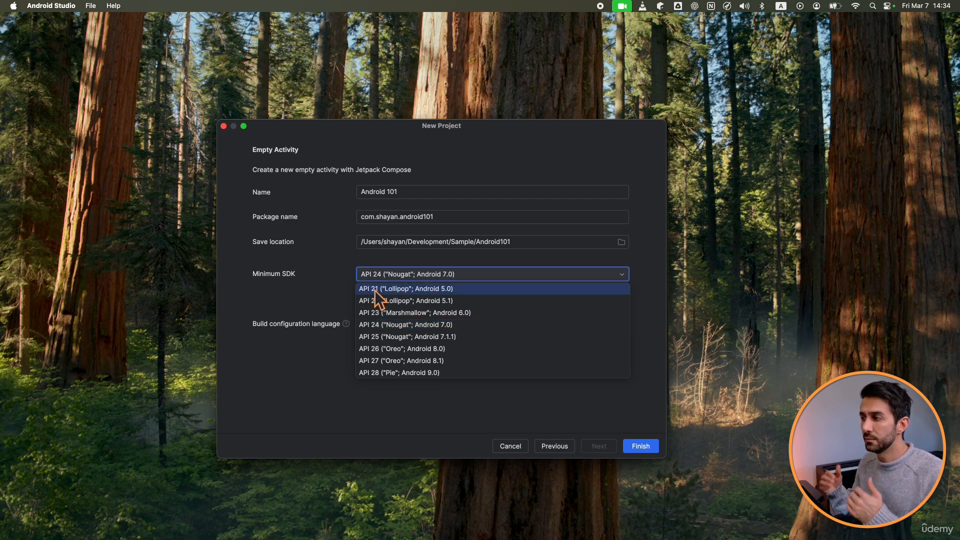
pyautogui.scroll(-7, 500, 300)
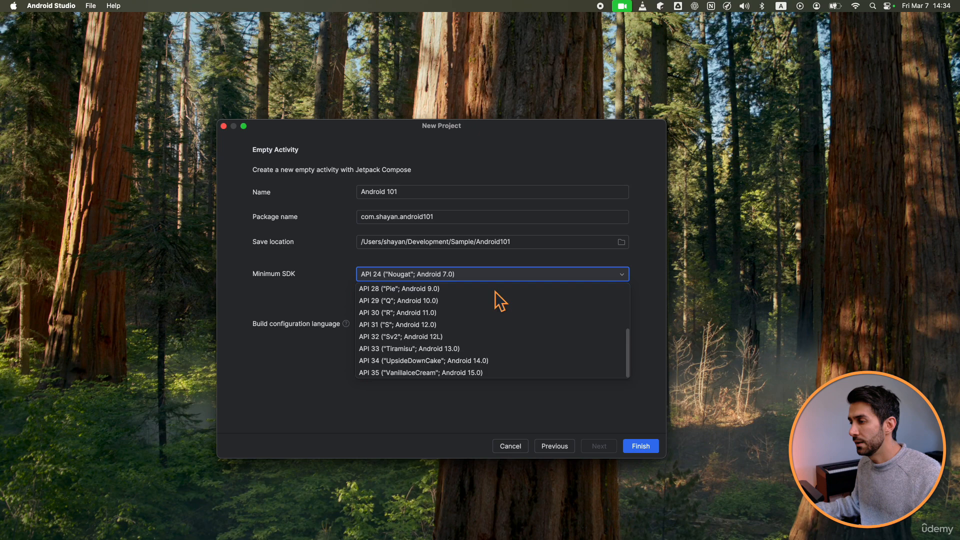
pyautogui.click(403, 374)
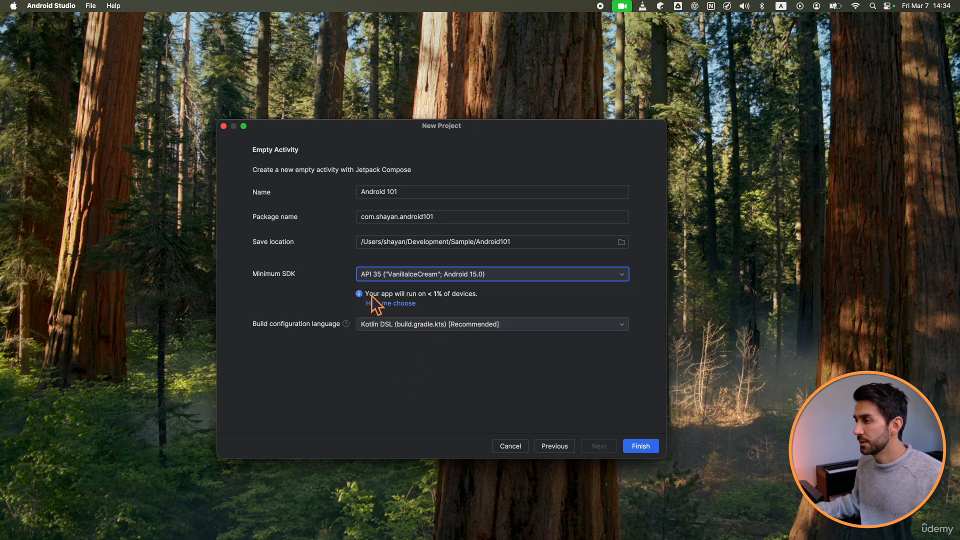
# Set the project's minimum SDK to API 24 ("Nougat"; Android 7.0)
pyautogui.click(443, 276)
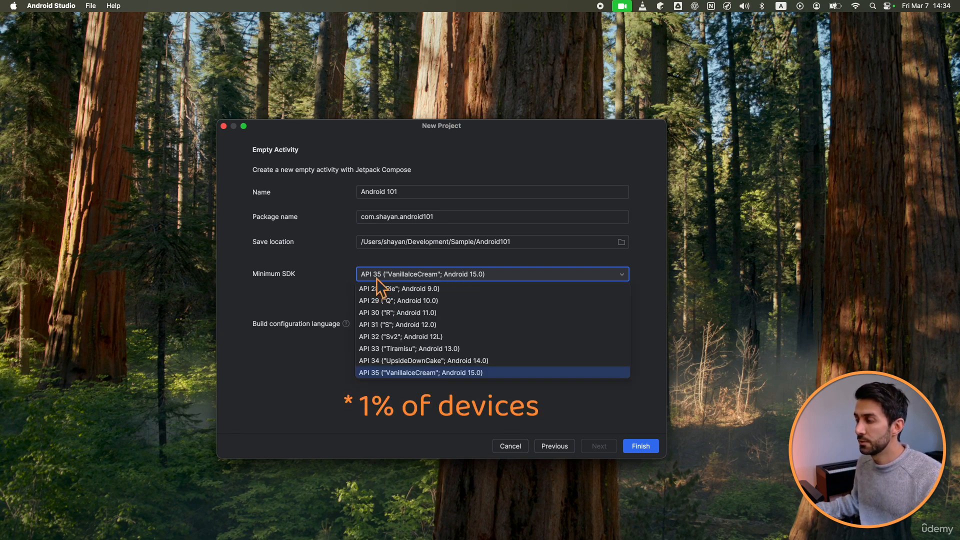
pyautogui.scroll(10, 377, 278)
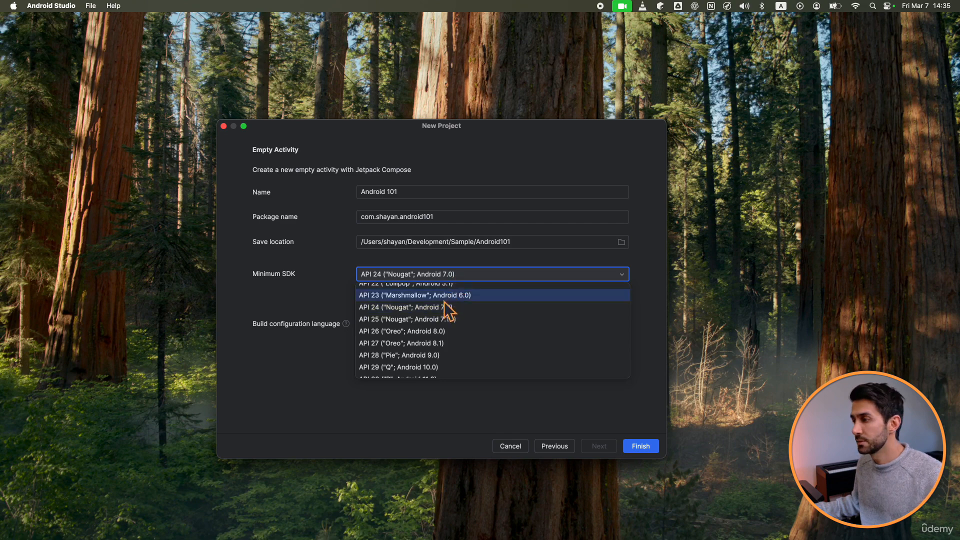
pyautogui.click(376, 310)
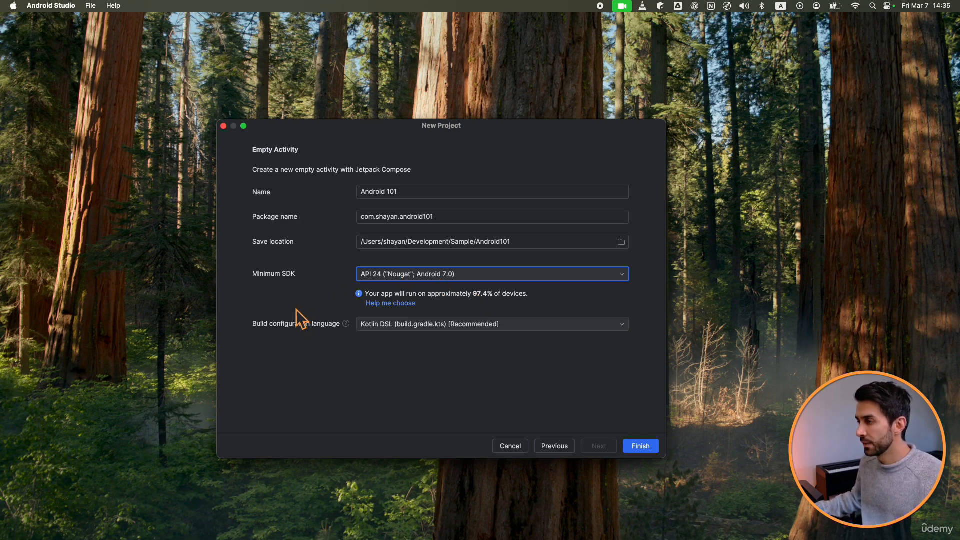
# Choose Kotlin DSL (build.gradle.kts) as the project's build configuration language
pyautogui.moveTo(263, 331)
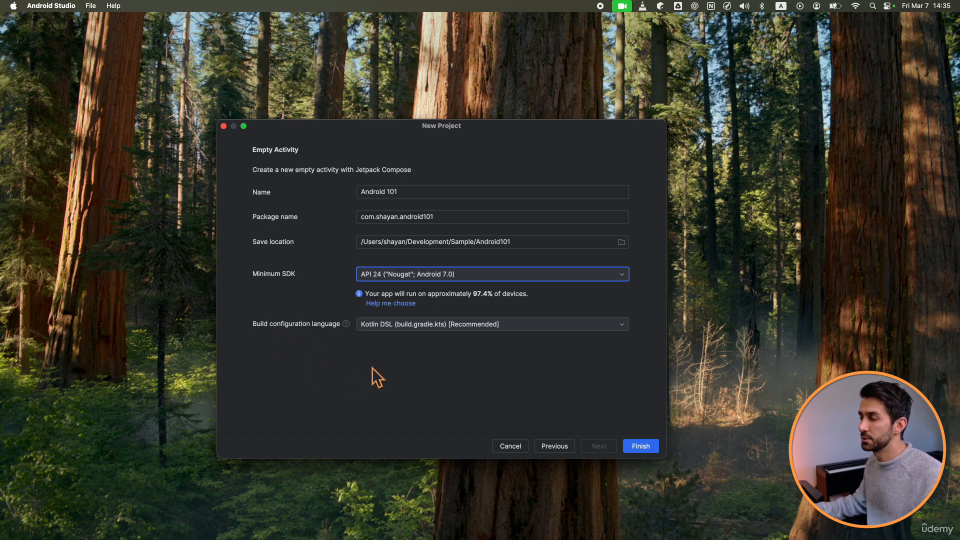
pyautogui.click(385, 331)
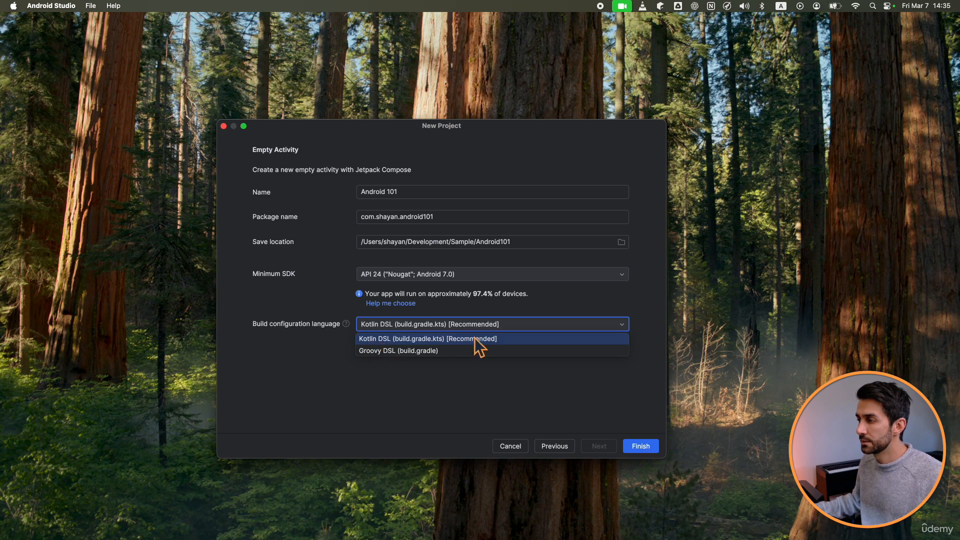
pyautogui.click(379, 340)
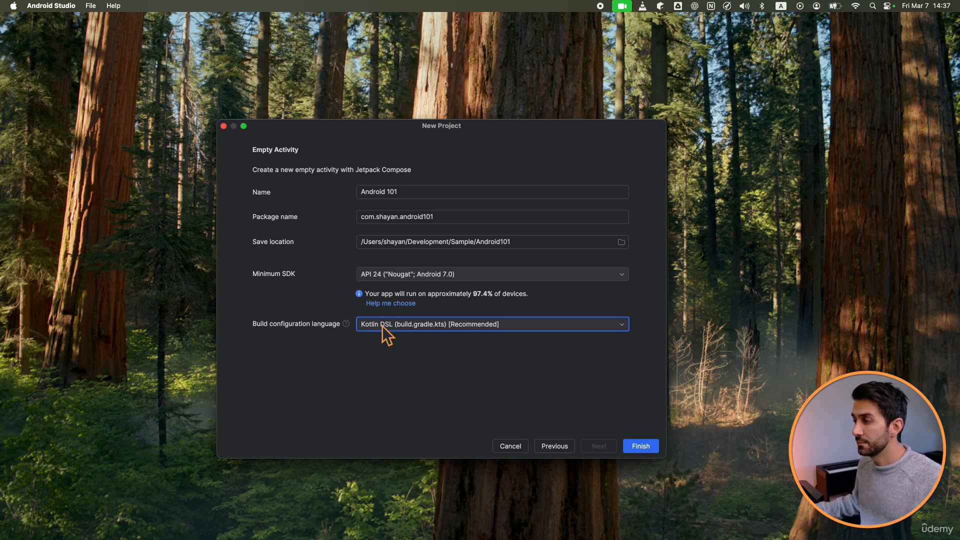
pyautogui.hotkey('ctrl', 'Left')
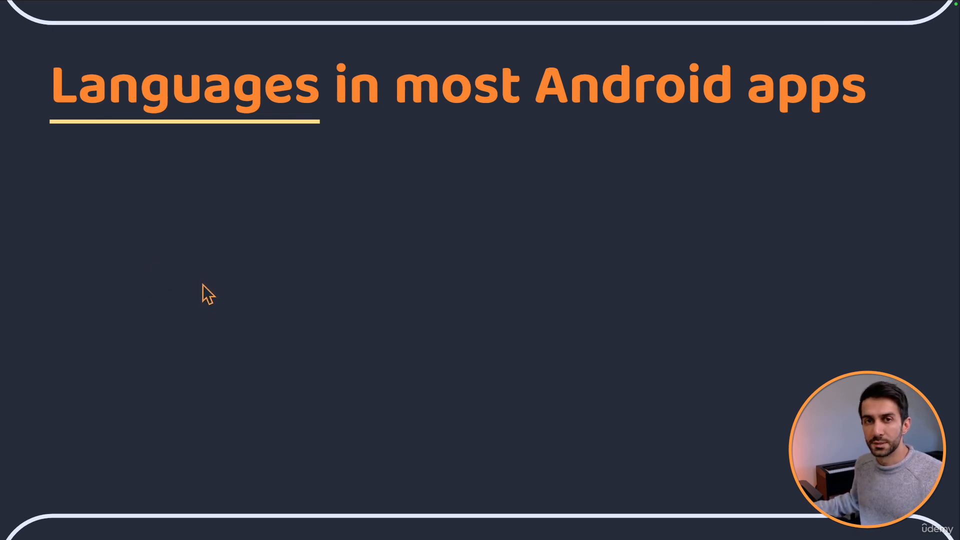
pyautogui.press('Right')
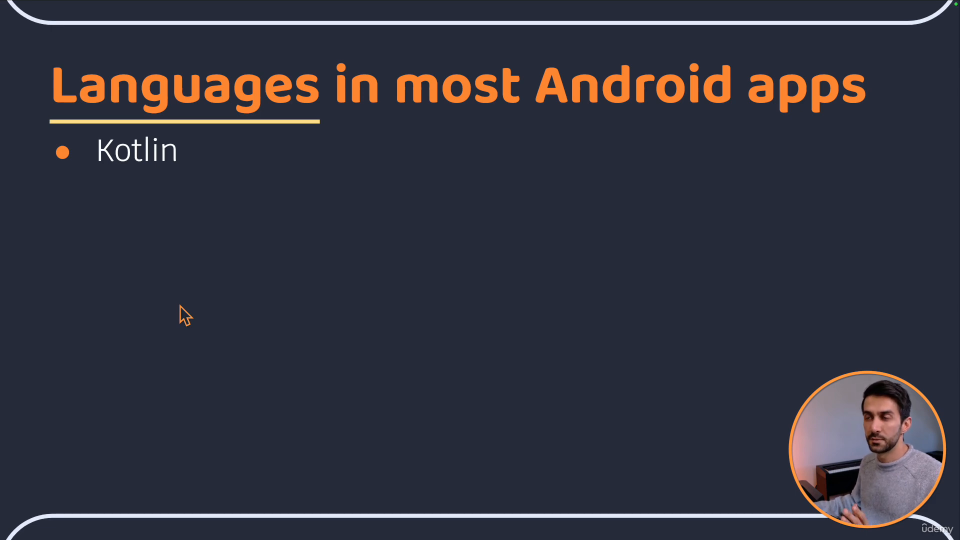
pyautogui.press('Right')
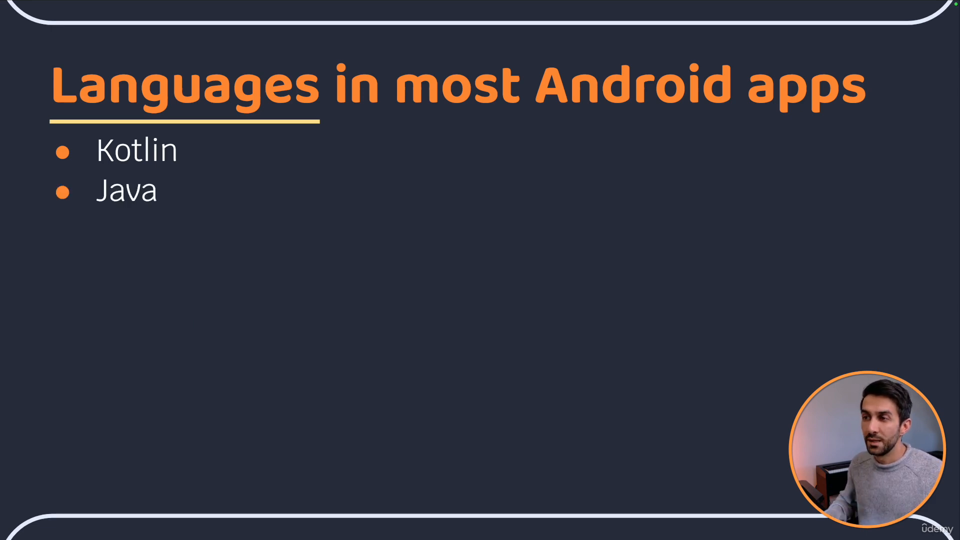